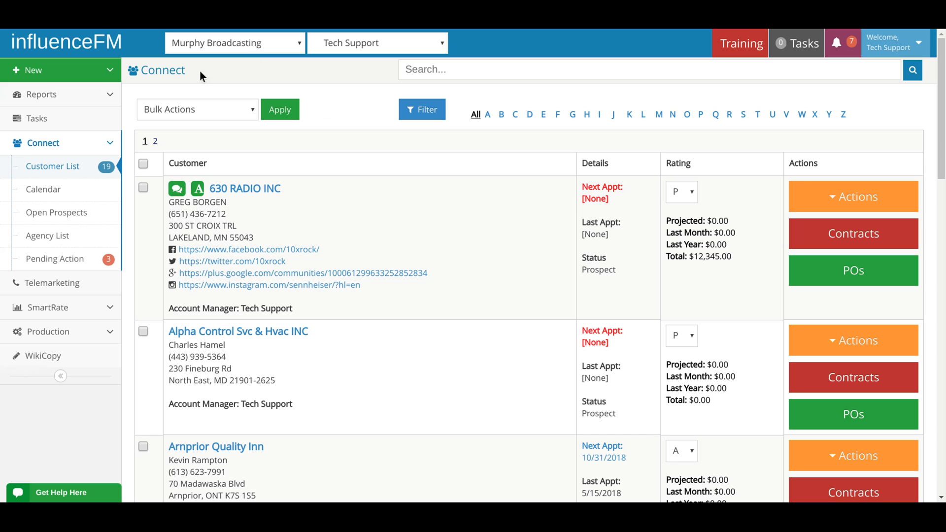
Start a new customer record assigned to Tech Support and enter "Test customer 1" as the business name.
{"action": "left_click", "coordinate": [104, 75]}
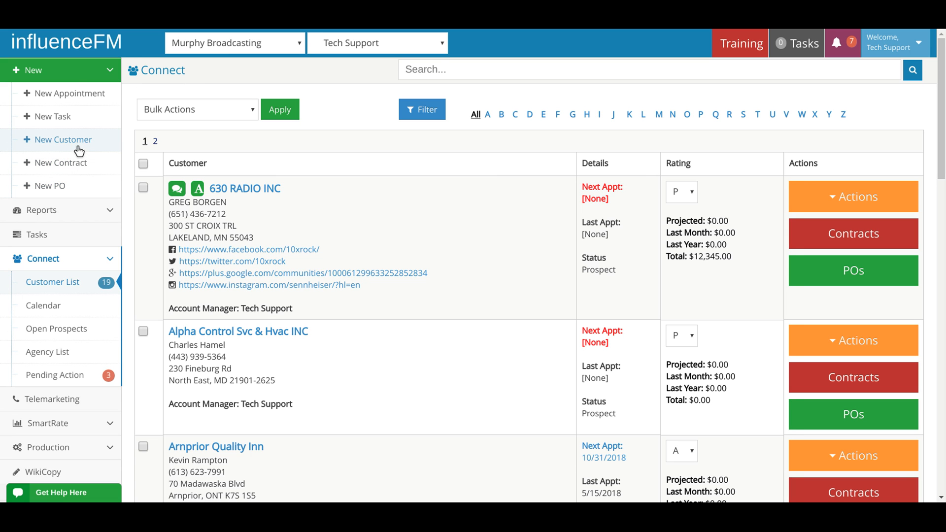
{"action": "left_click", "coordinate": [81, 148]}
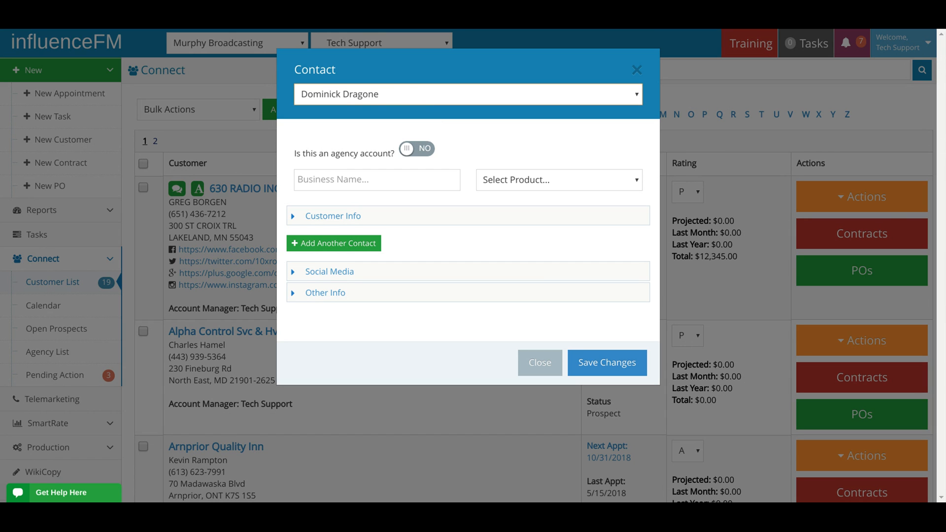
{"action": "left_click", "coordinate": [376, 264]}
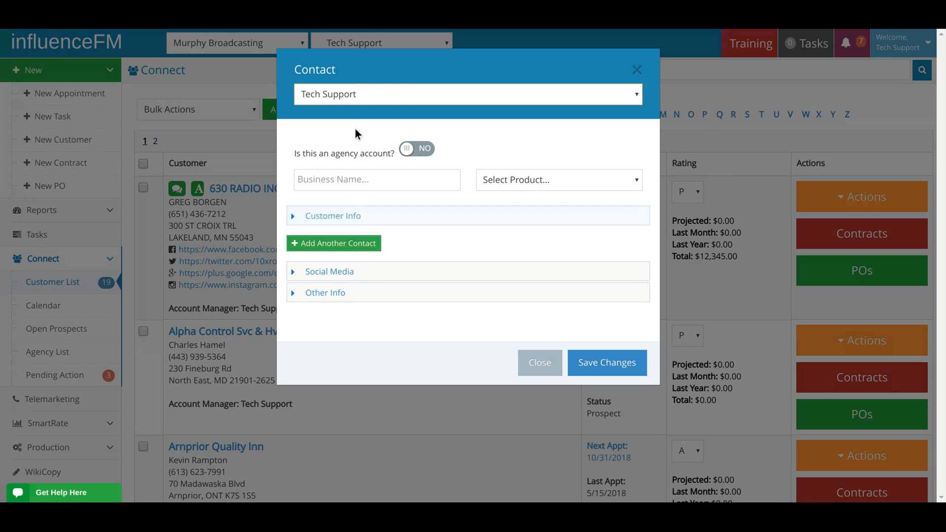
{"action": "left_click", "coordinate": [330, 180]}
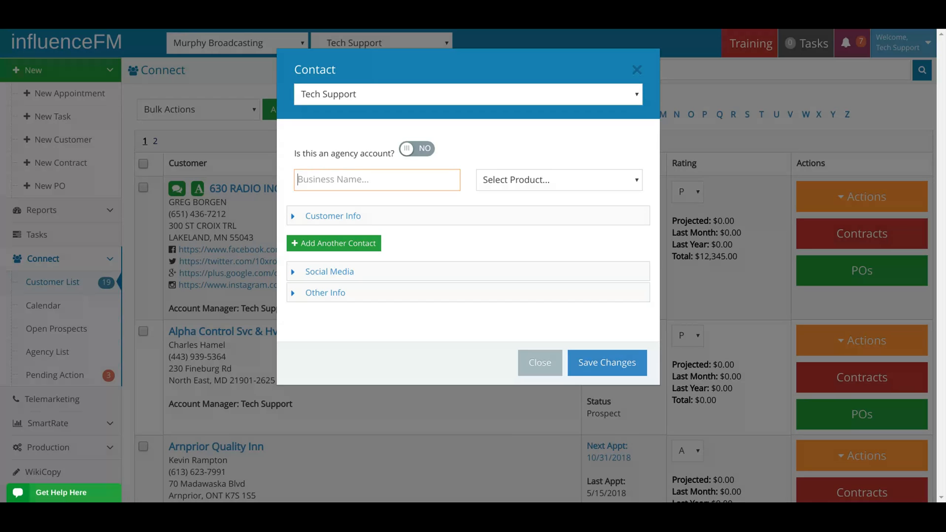
{"action": "type", "text": "Test customer 1"}
Turn on the agency account option to check its agency selection, and turn it back off.
{"action": "left_click_drag", "start_coordinate": [294, 153], "coordinate": [393, 155]}
{"action": "left_click", "coordinate": [408, 150]}
{"action": "left_click", "coordinate": [501, 145]}
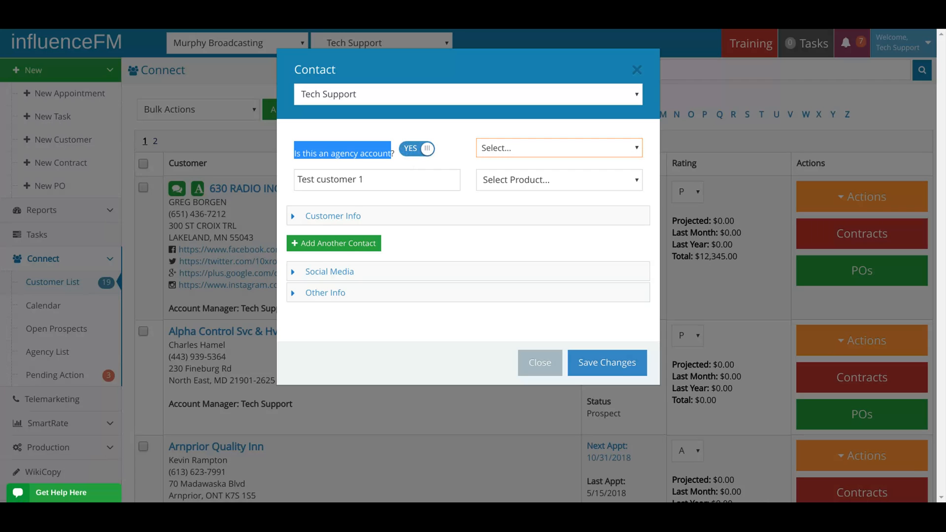
{"action": "left_click", "coordinate": [423, 151]}
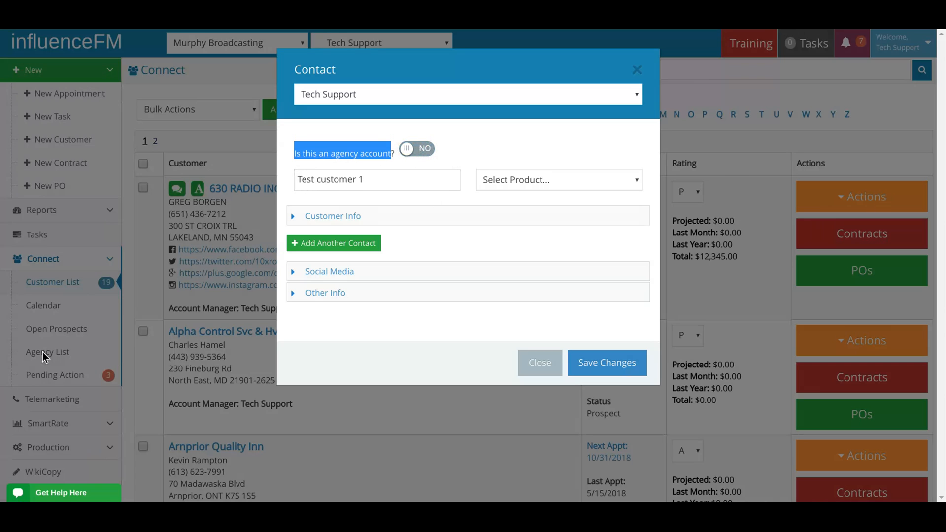
{"action": "left_click", "coordinate": [439, 161]}
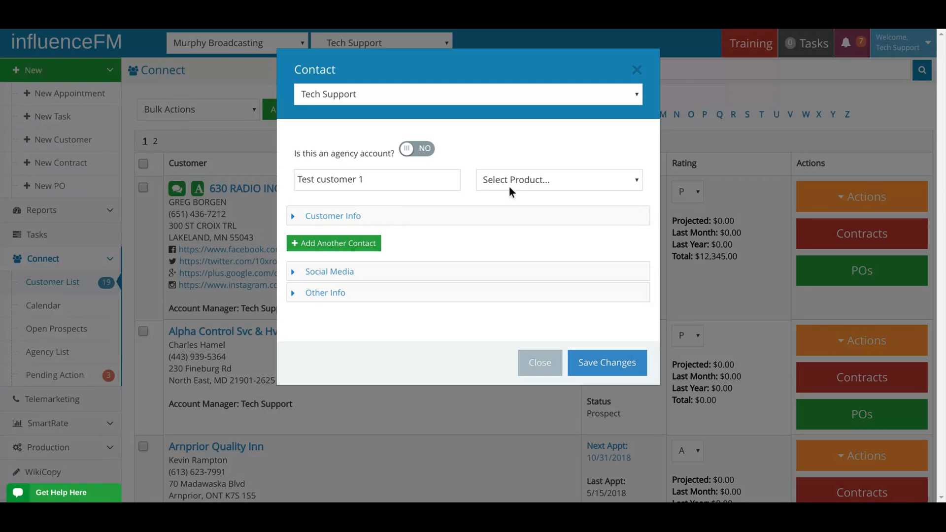
Set the product to Air Conditioning and enter NA as the contact's first and last name in the customer info.
{"action": "left_click", "coordinate": [521, 179]}
{"action": "left_click", "coordinate": [522, 186]}
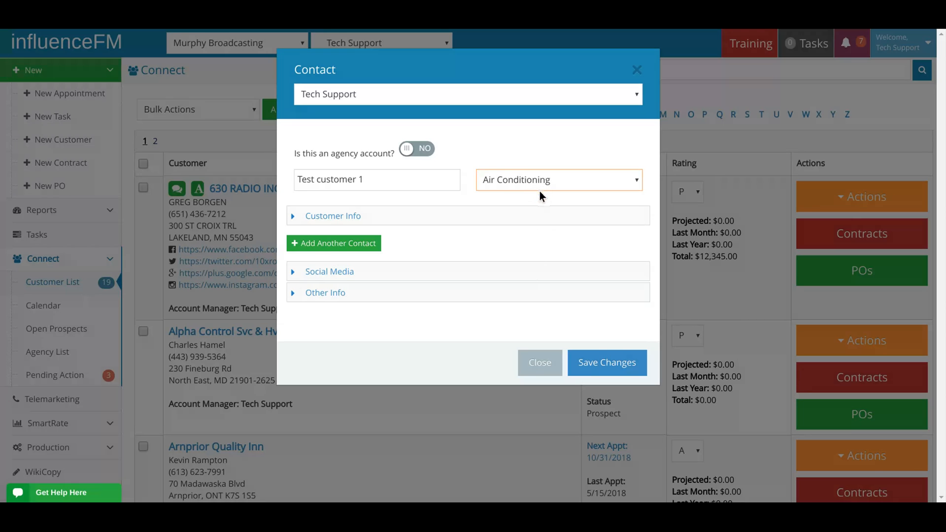
{"action": "left_click", "coordinate": [360, 220]}
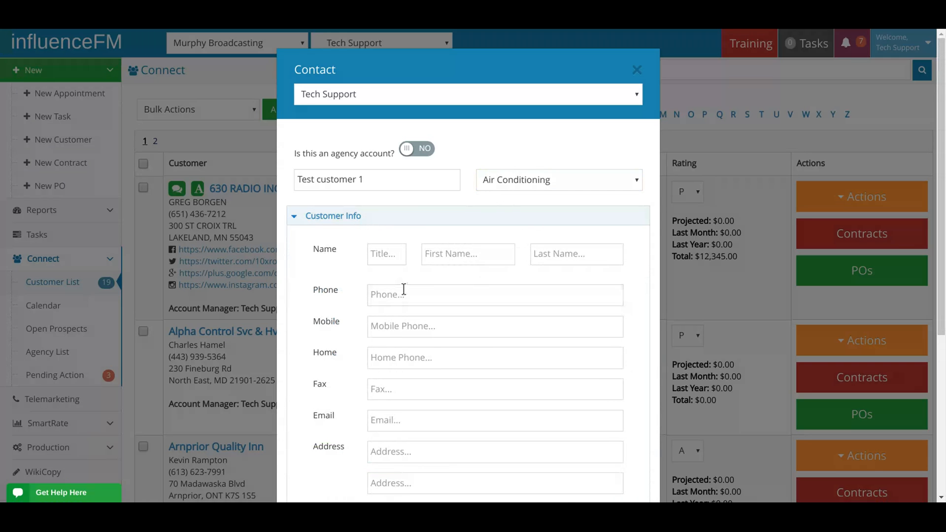
{"action": "scroll", "coordinate": [390, 284], "scroll_direction": "down", "scroll_amount": 2}
{"action": "scroll", "coordinate": [383, 278], "scroll_direction": "down", "scroll_amount": 2}
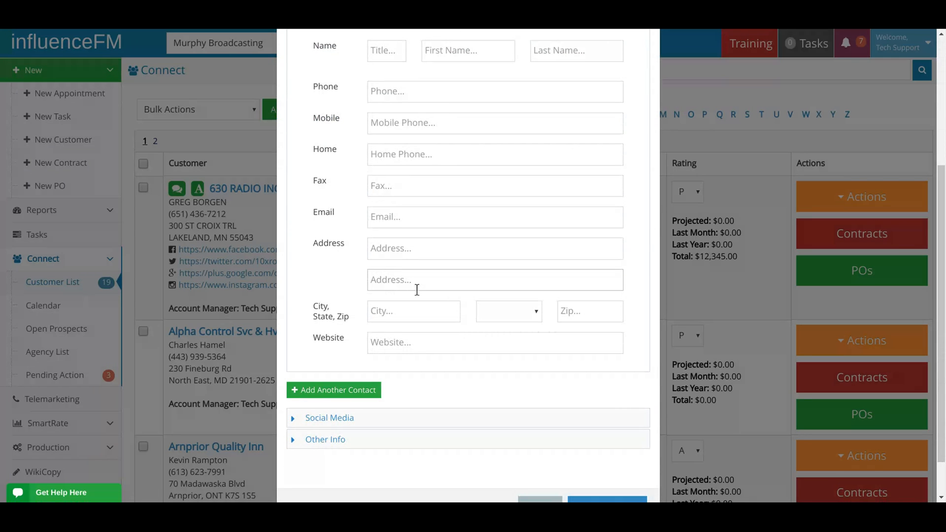
{"action": "scroll", "coordinate": [420, 289], "scroll_direction": "up", "scroll_amount": 4}
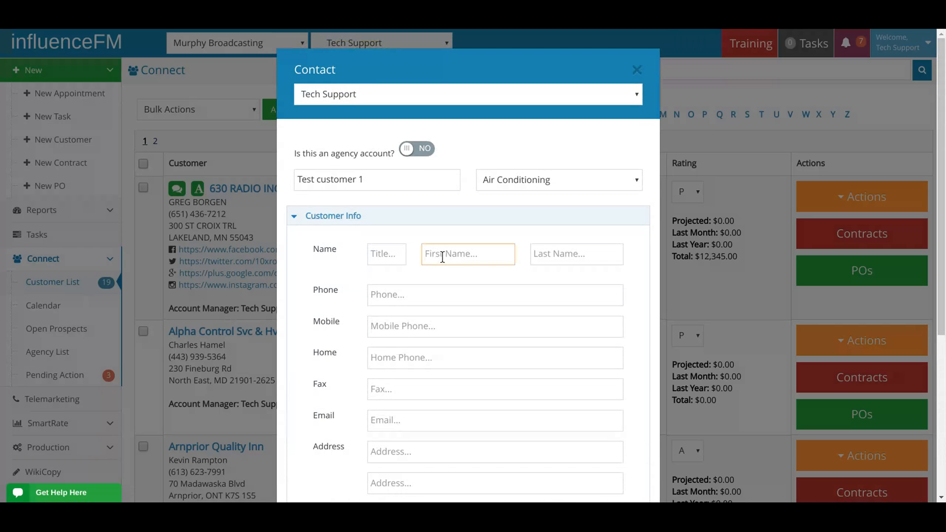
{"action": "type", "text": "NA"}
{"action": "left_click", "coordinate": [540, 251]}
{"action": "type", "text": "NA"}
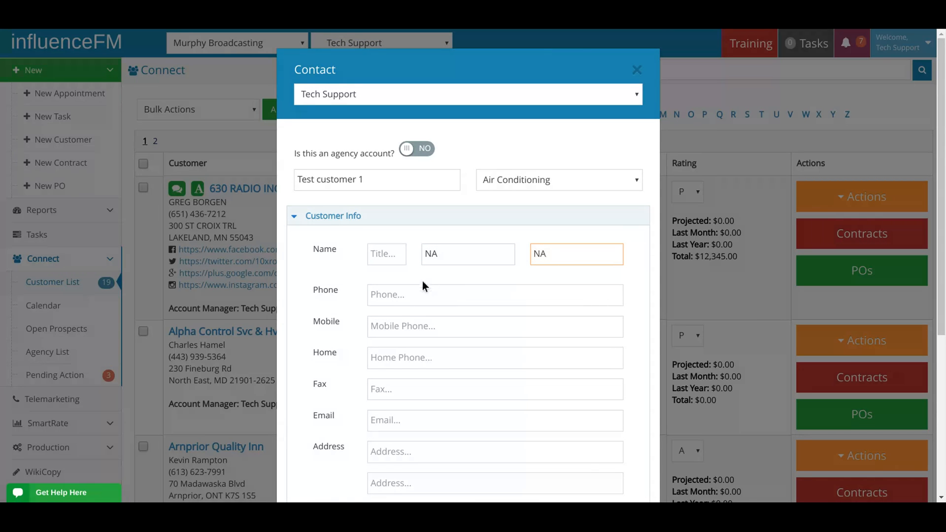
Review the optional contact fields in the Customer Info, Social Media and Other Info sections of the new customer record.
{"action": "scroll", "coordinate": [439, 279], "scroll_direction": "down", "scroll_amount": 3}
{"action": "scroll", "coordinate": [457, 277], "scroll_direction": "down", "scroll_amount": 2}
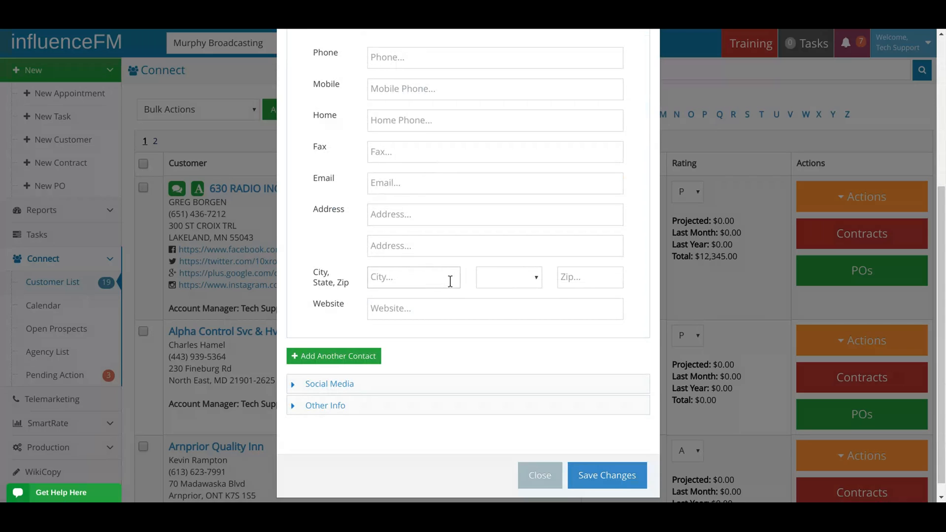
{"action": "scroll", "coordinate": [447, 288], "scroll_direction": "up", "scroll_amount": 3}
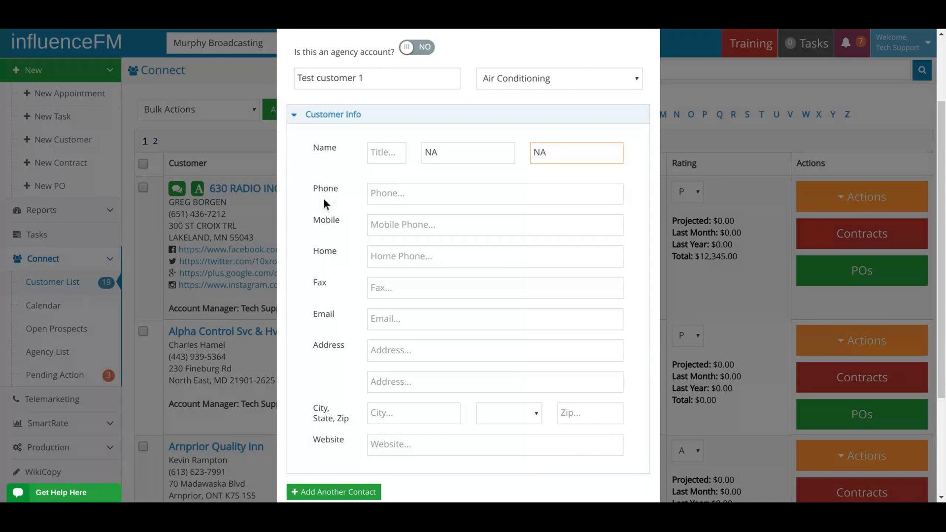
{"action": "scroll", "coordinate": [354, 291], "scroll_direction": "down", "scroll_amount": 3}
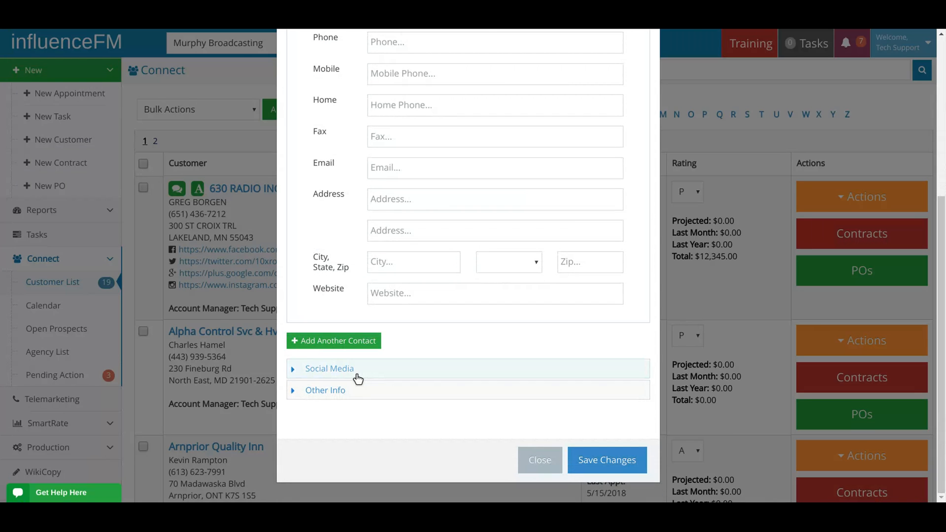
{"action": "left_click", "coordinate": [332, 368]}
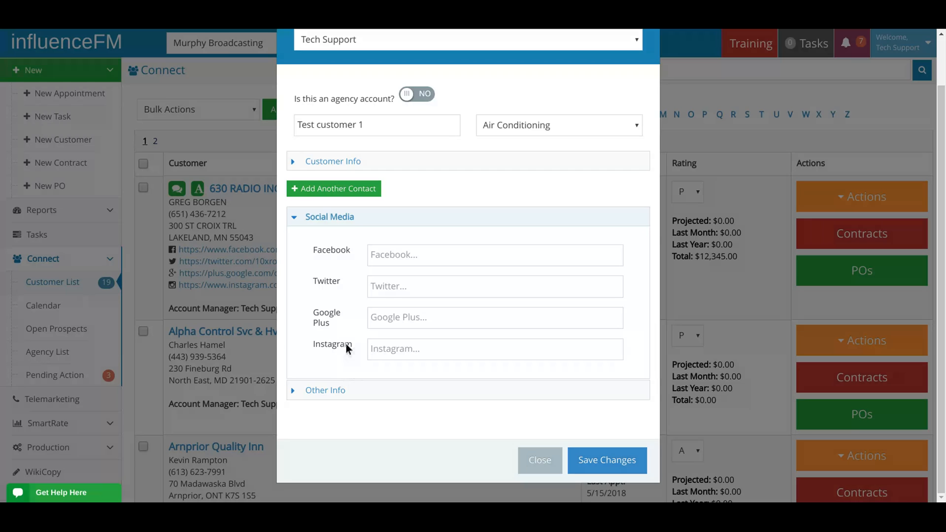
{"action": "scroll", "coordinate": [356, 347], "scroll_direction": "up", "scroll_amount": 1}
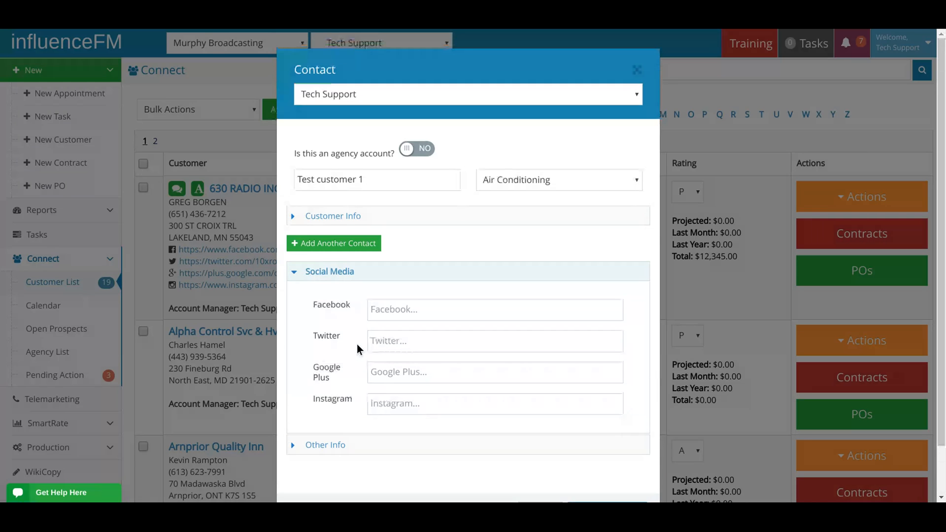
{"action": "left_click", "coordinate": [346, 279]}
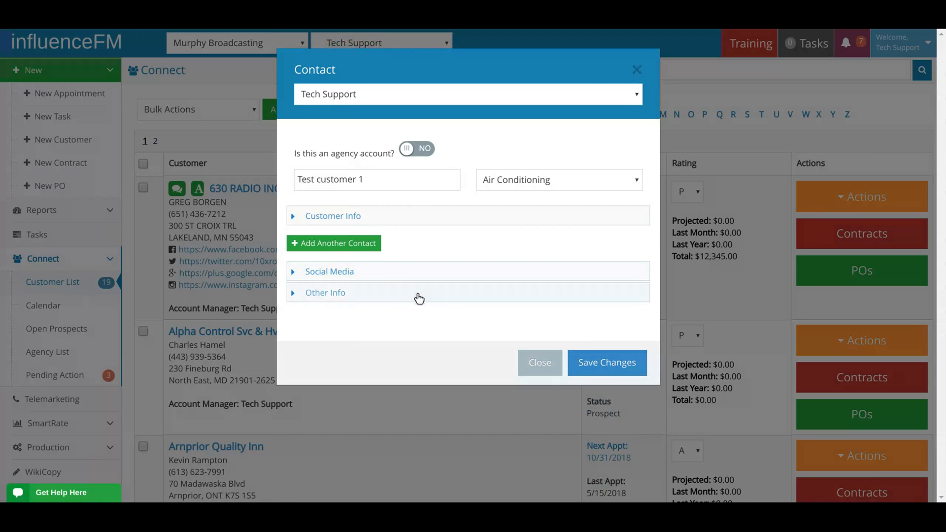
{"action": "left_click", "coordinate": [340, 220]}
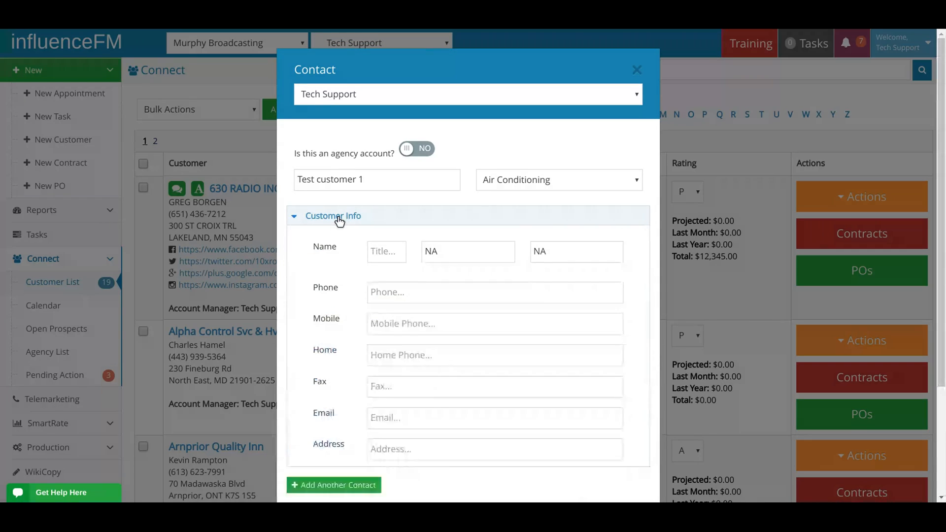
{"action": "left_click", "coordinate": [345, 219]}
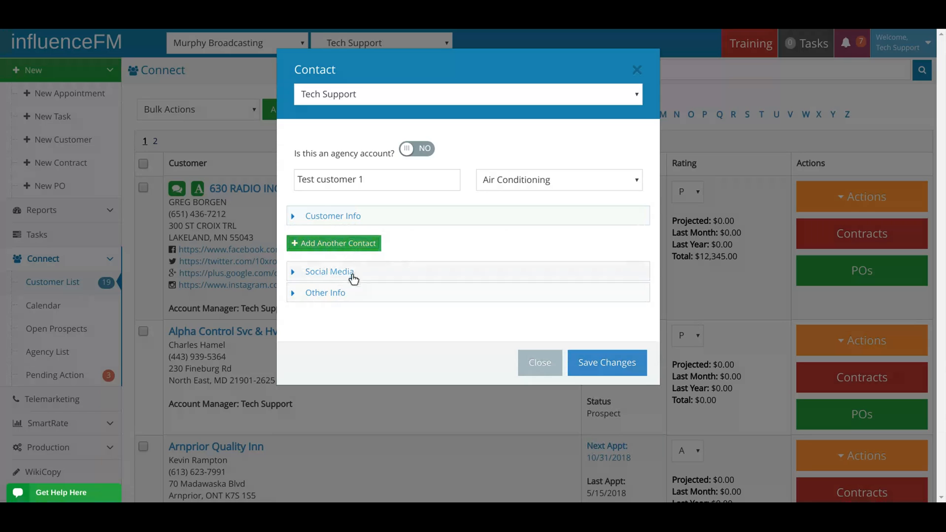
{"action": "left_click", "coordinate": [334, 296]}
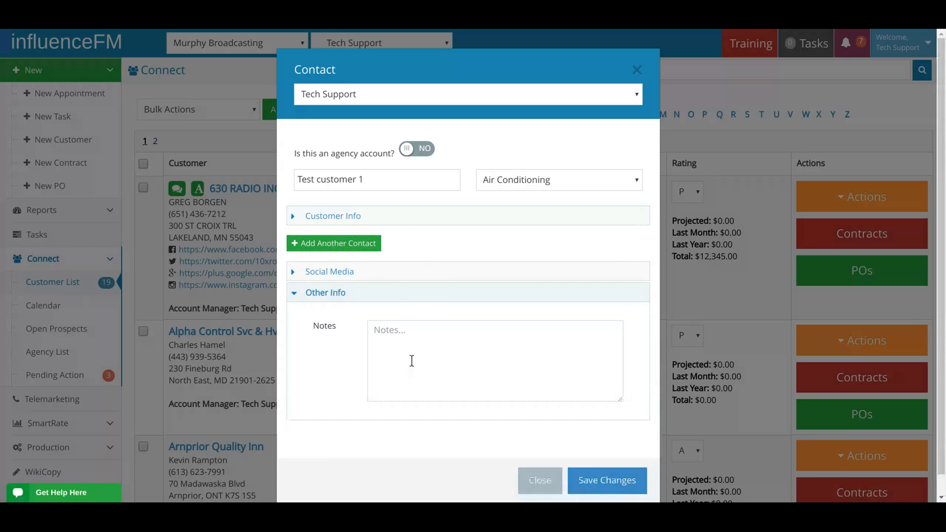
{"action": "left_click", "coordinate": [325, 295]}
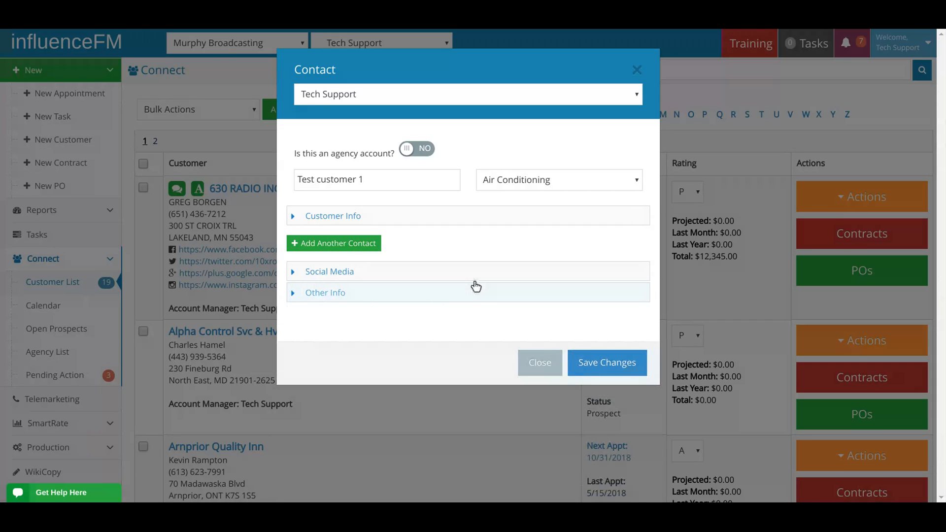
Save the new customer record and check its approval status in the customer list.
{"action": "left_click", "coordinate": [598, 364]}
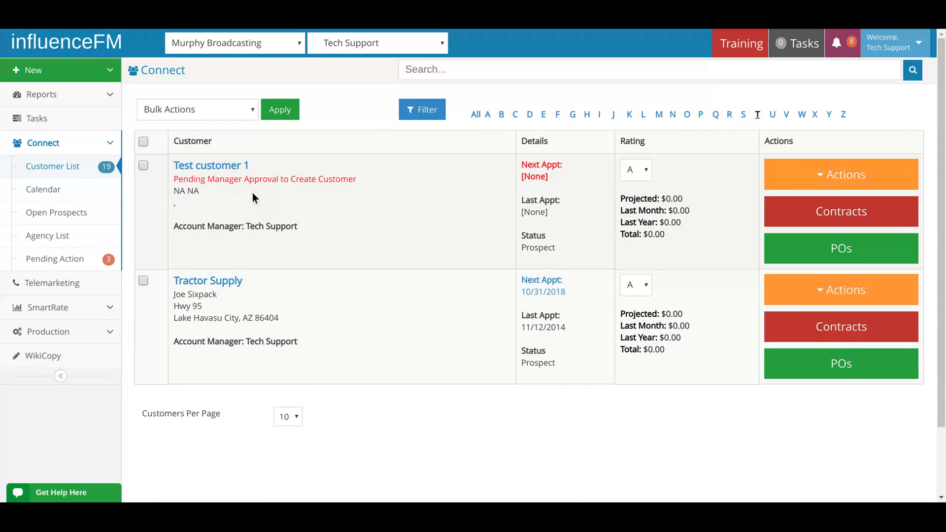
{"action": "left_click_drag", "start_coordinate": [174, 179], "coordinate": [357, 180]}
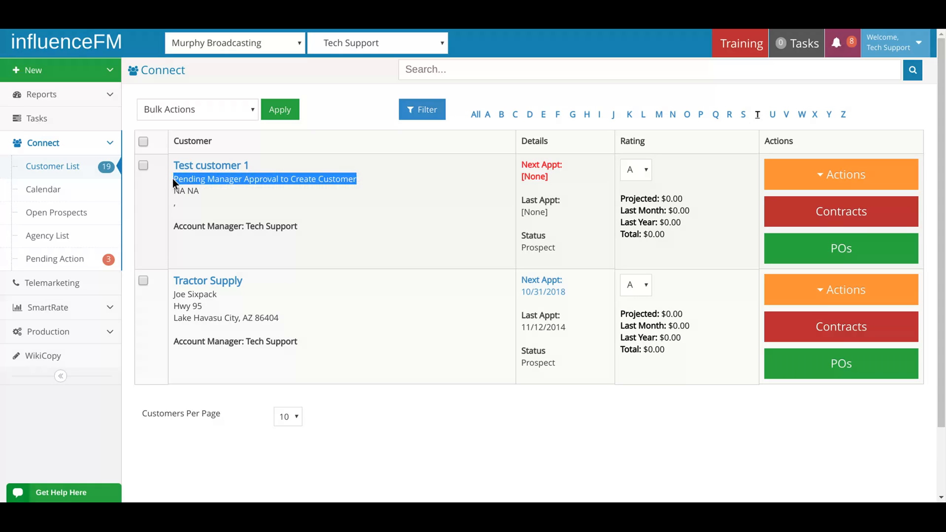
{"action": "left_click", "coordinate": [364, 183]}
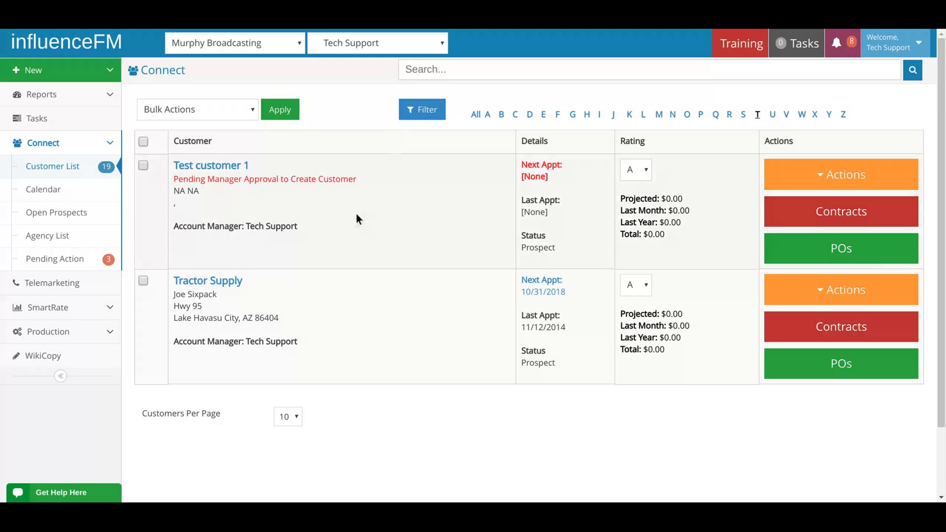
Show all customers and check the next appointment details of the first customers in the list.
{"action": "left_click", "coordinate": [476, 116]}
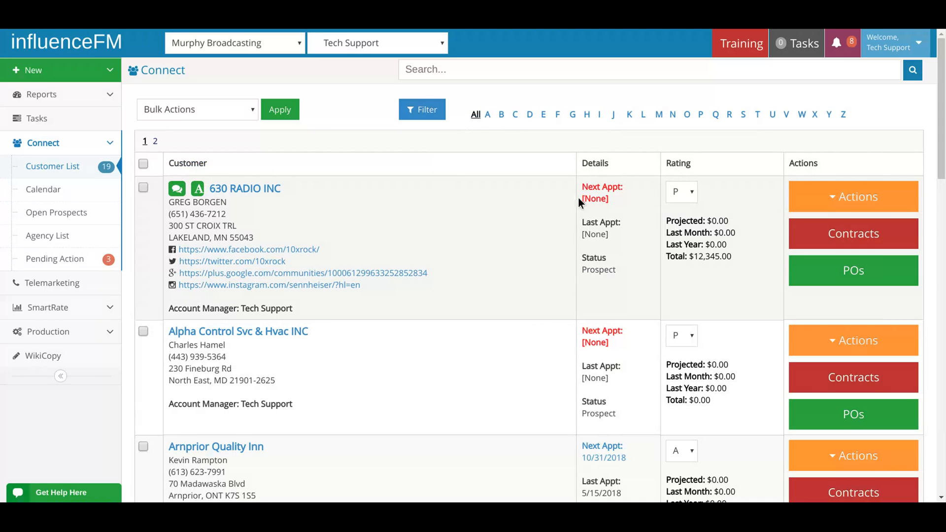
{"action": "triple_click", "coordinate": [583, 187]}
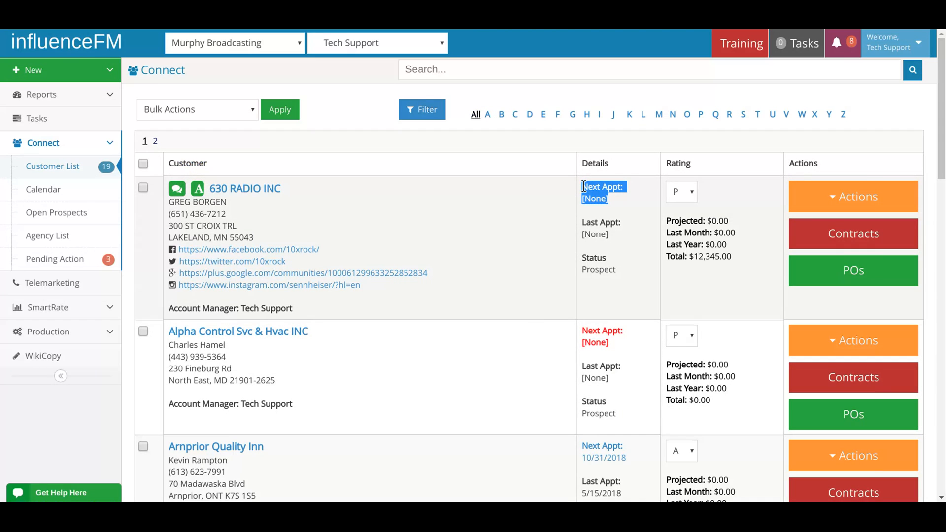
{"action": "scroll", "coordinate": [615, 222], "scroll_direction": "down", "scroll_amount": 2}
{"action": "left_click_drag", "start_coordinate": [594, 242], "coordinate": [585, 231]}
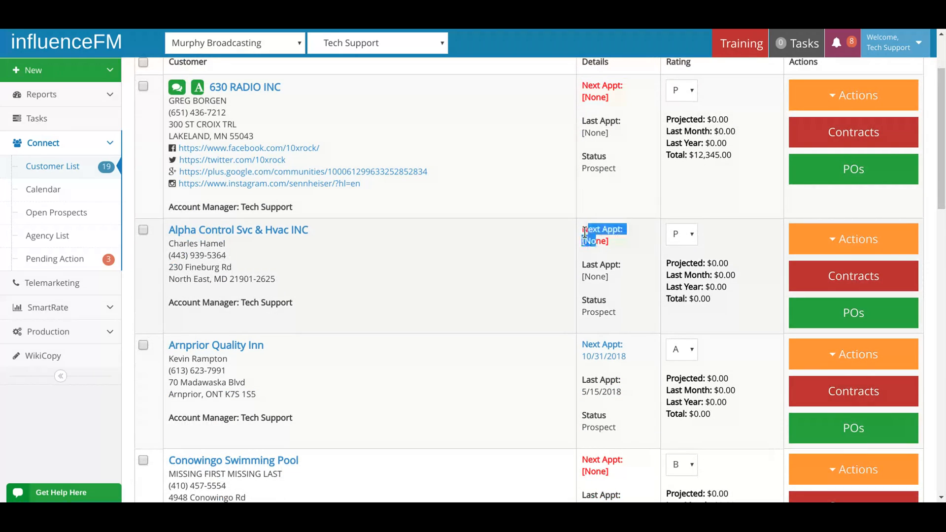
{"action": "scroll", "coordinate": [612, 242], "scroll_direction": "up", "scroll_amount": 2}
{"action": "left_click", "coordinate": [537, 199]}
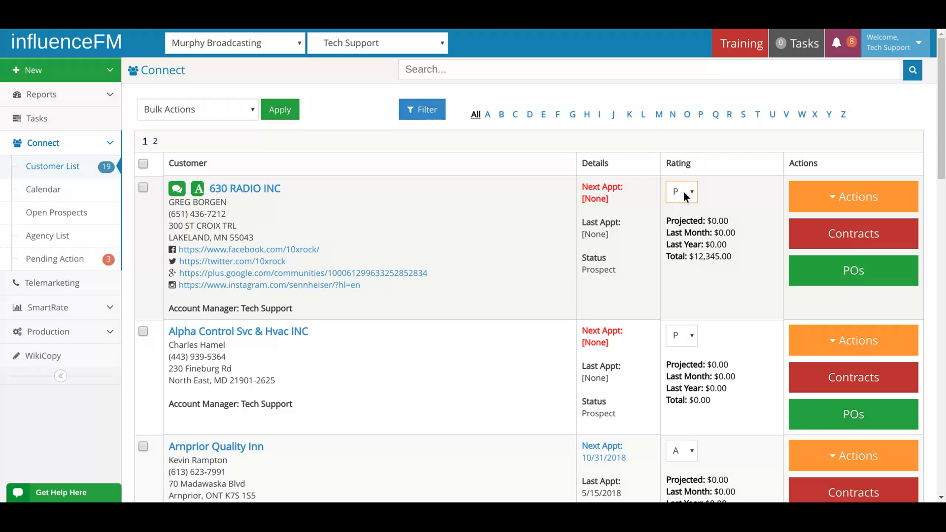
Filter the client list to customers with rating P.
{"action": "left_click", "coordinate": [426, 118]}
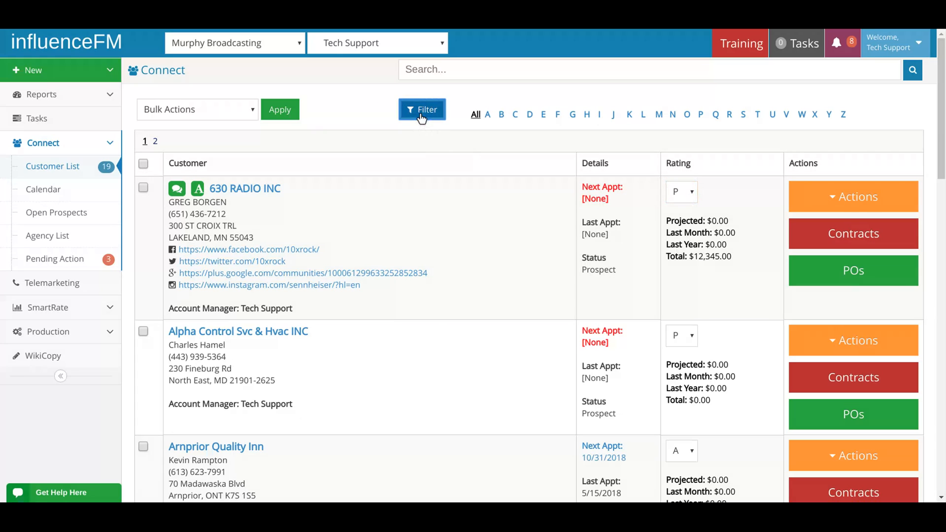
{"action": "left_click", "coordinate": [421, 116]}
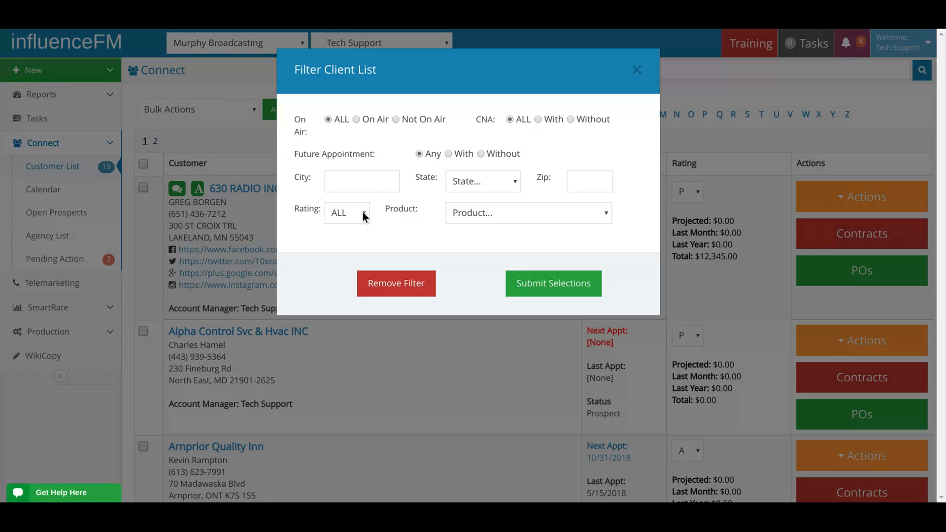
{"action": "left_click", "coordinate": [363, 214]}
{"action": "key", "text": "p"}
{"action": "left_click", "coordinate": [543, 286]}
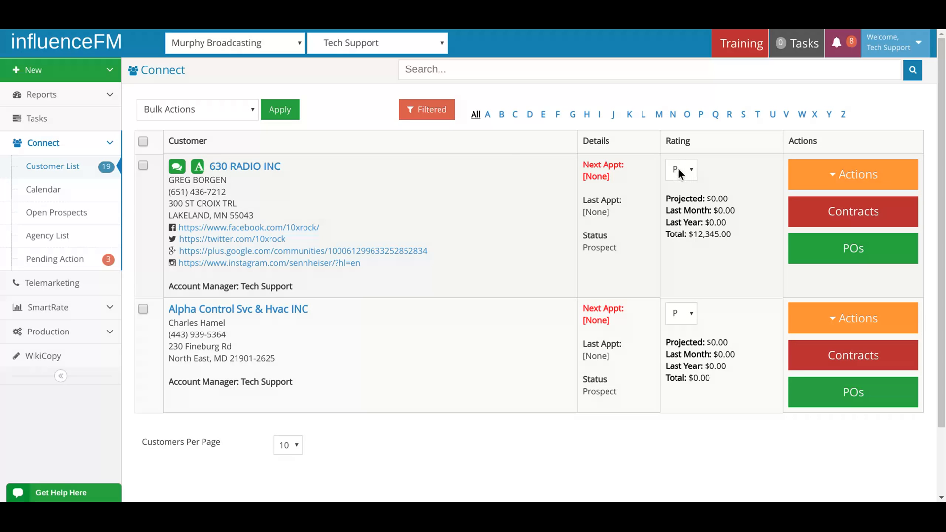
Clear the rating filter so the client list includes customers of every rating.
{"action": "left_click", "coordinate": [431, 114]}
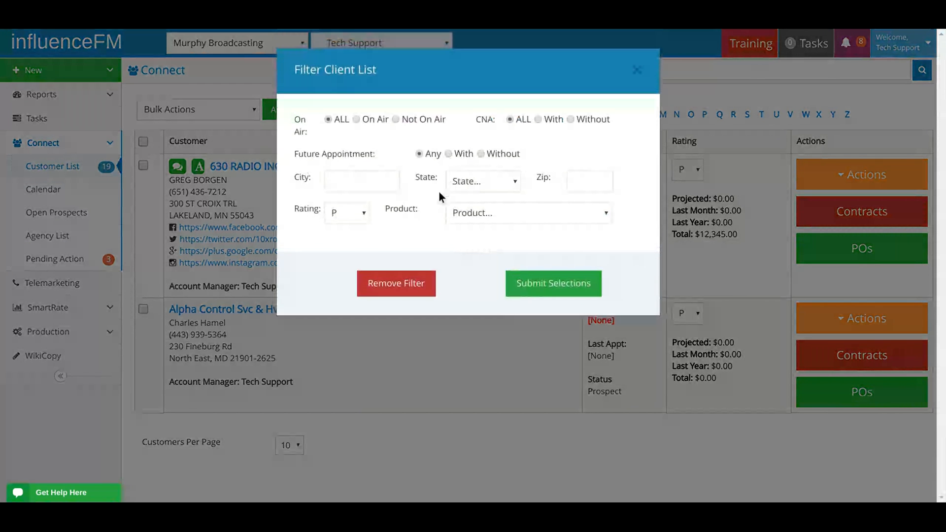
{"action": "left_click", "coordinate": [511, 294]}
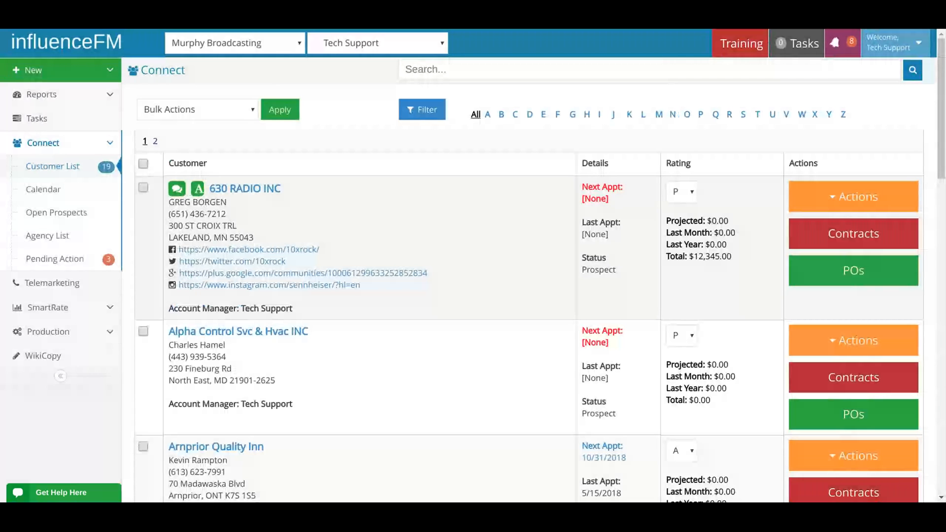
Start a new appointment for the customer 630 RADIO INC from the customer list.
{"action": "triple_click", "coordinate": [586, 187]}
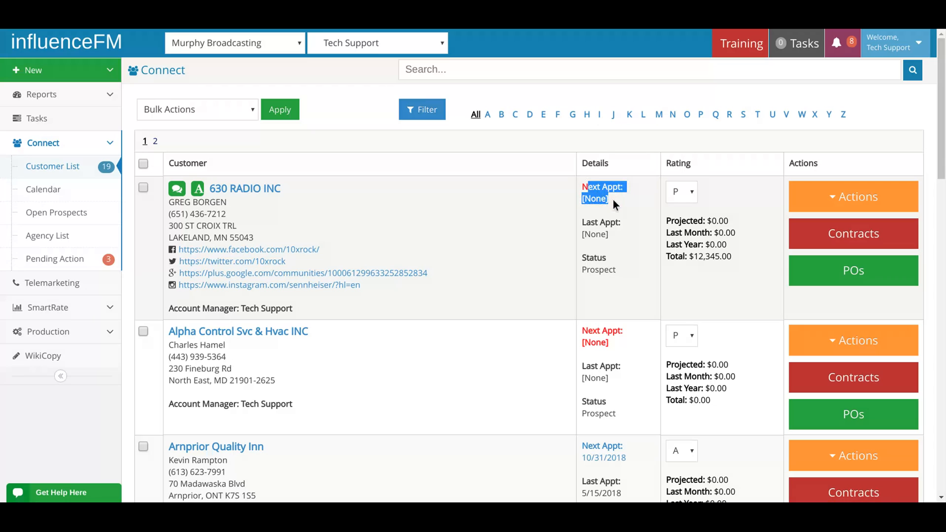
{"action": "left_click", "coordinate": [840, 198]}
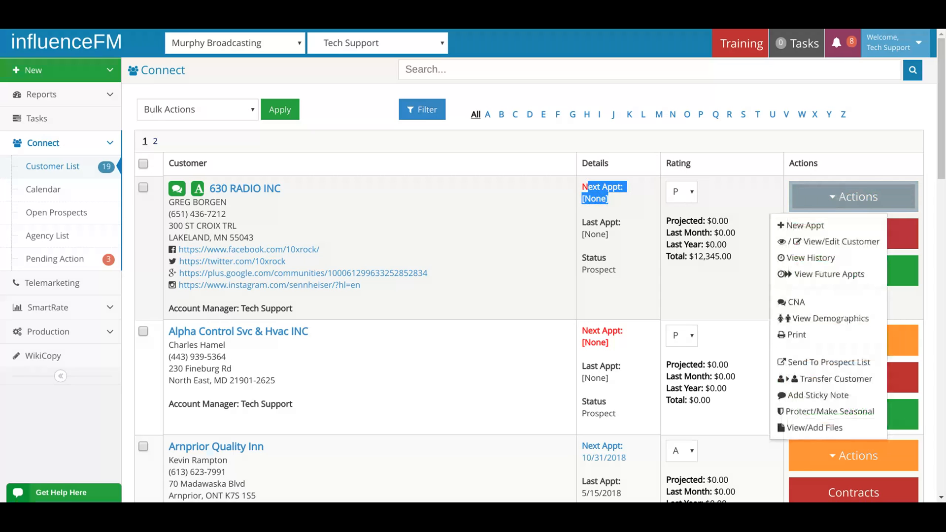
{"action": "left_click", "coordinate": [838, 160]}
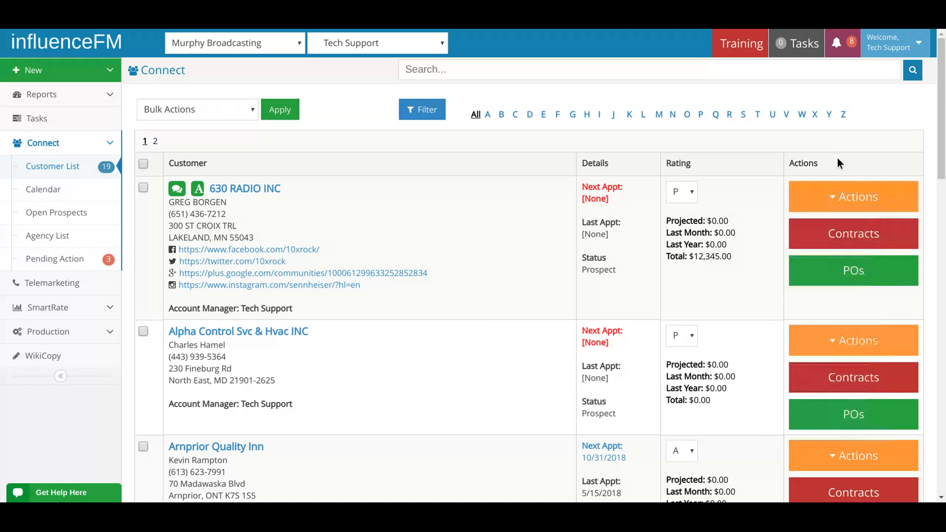
{"action": "left_click", "coordinate": [860, 200]}
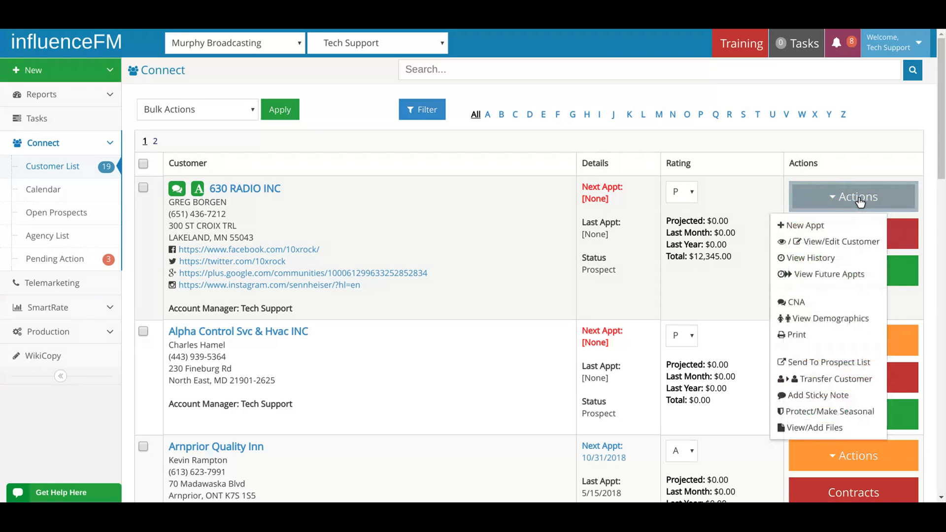
{"action": "left_click", "coordinate": [824, 226]}
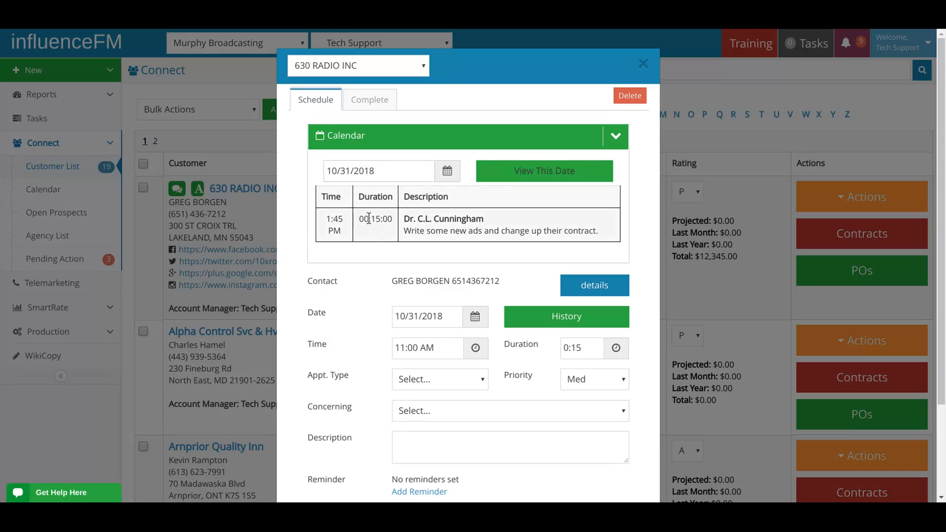
Check the appointments already scheduled for 11/01/2018 in the new appointment's calendar.
{"action": "double_click", "coordinate": [333, 219]}
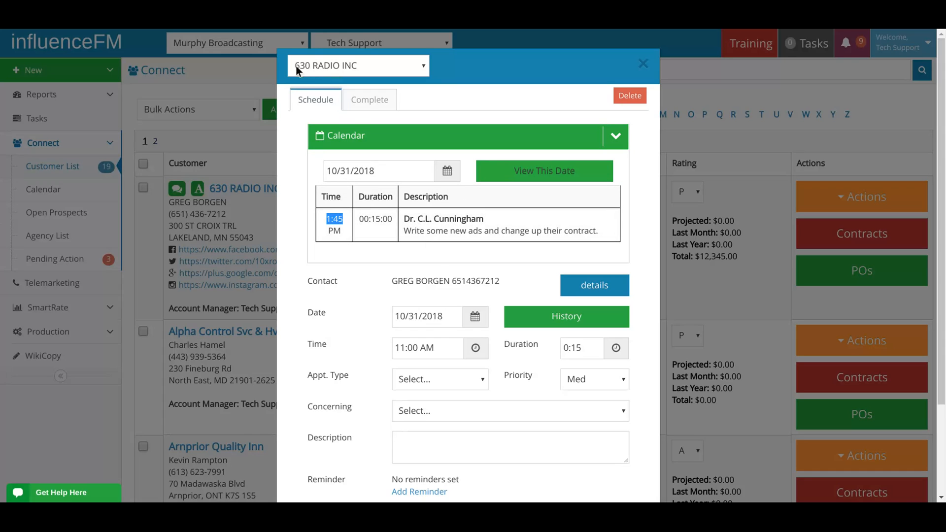
{"action": "left_click", "coordinate": [375, 171]}
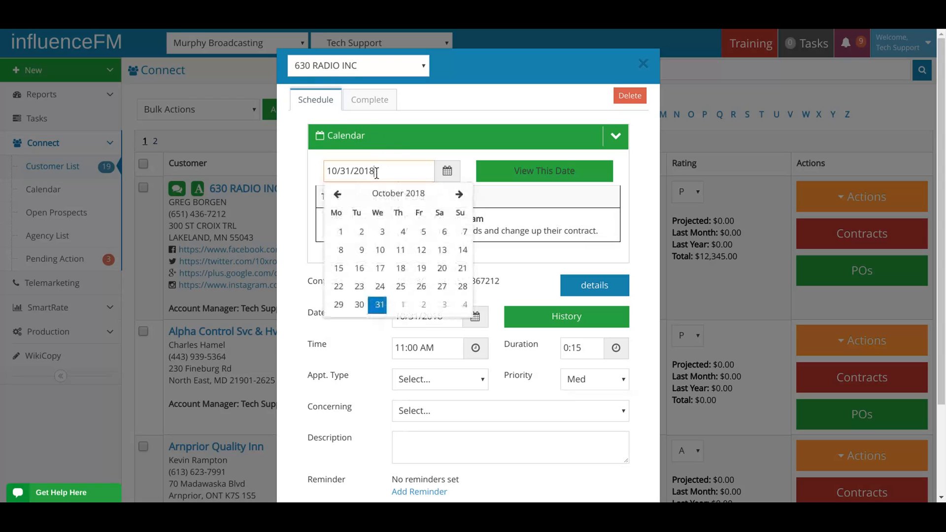
{"action": "left_click", "coordinate": [459, 194]}
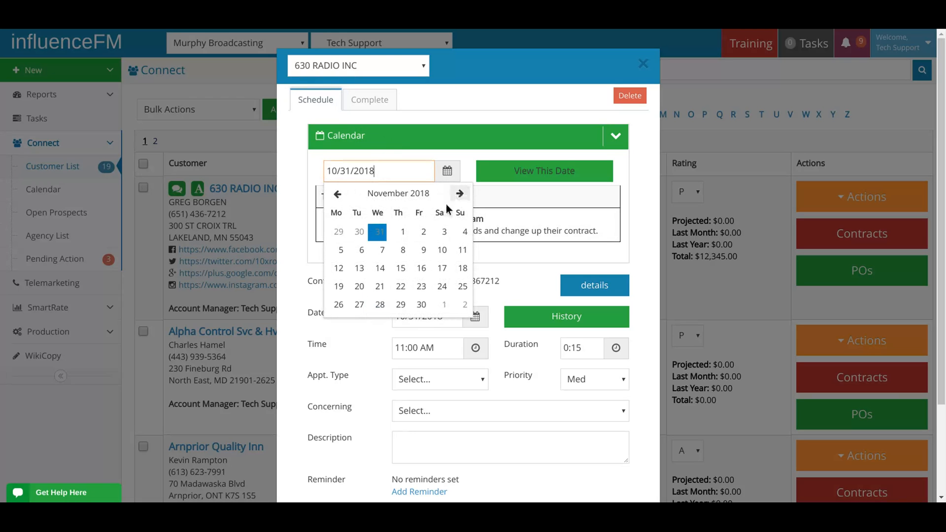
{"action": "left_click", "coordinate": [402, 235]}
{"action": "left_click", "coordinate": [499, 171]}
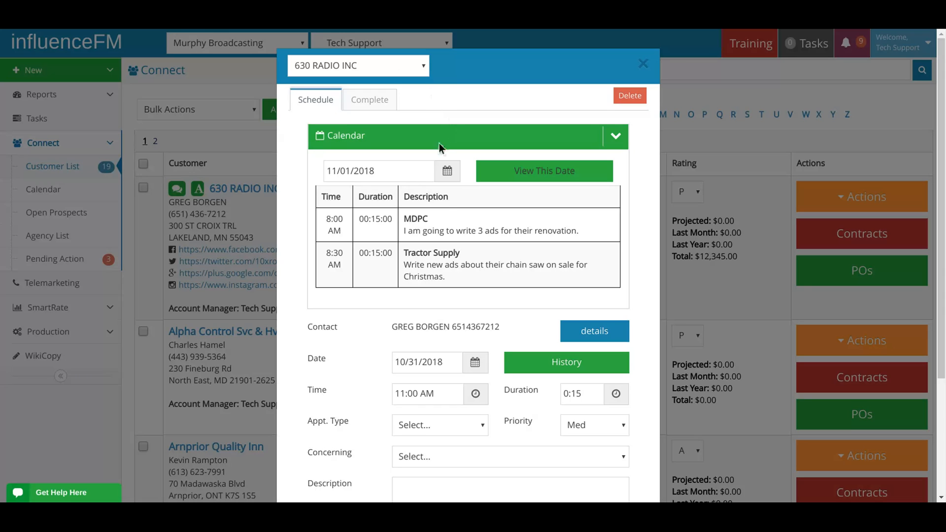
Collapse the calendar section of the appointment form.
{"action": "left_click", "coordinate": [382, 171]}
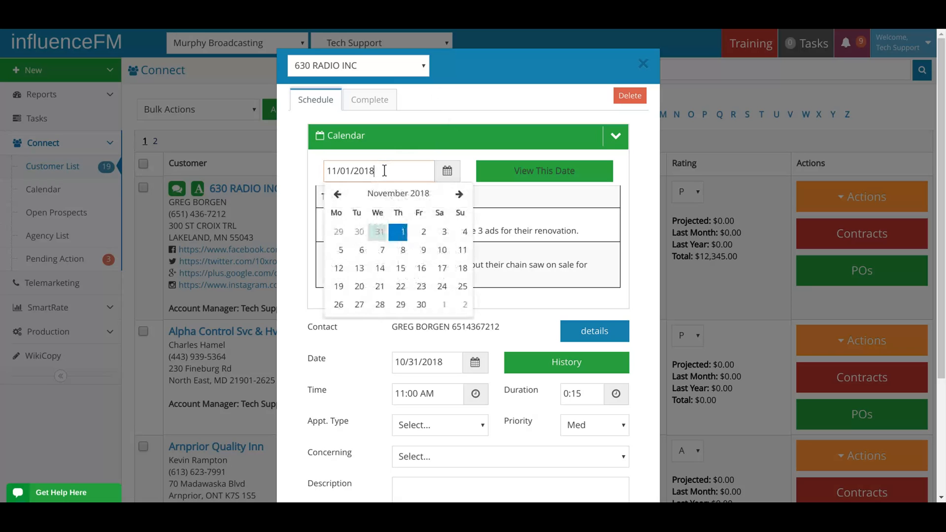
{"action": "left_click", "coordinate": [426, 152]}
{"action": "left_click", "coordinate": [625, 142]}
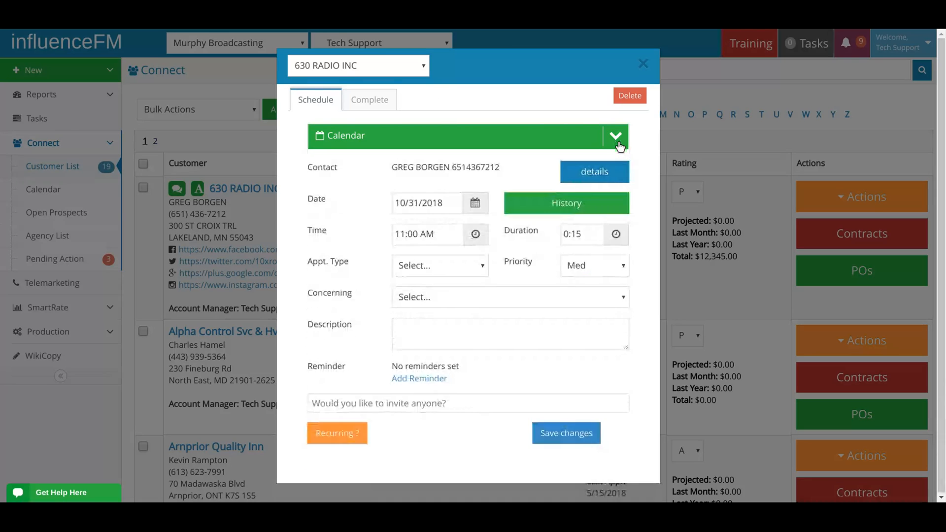
{"action": "left_click", "coordinate": [614, 140]}
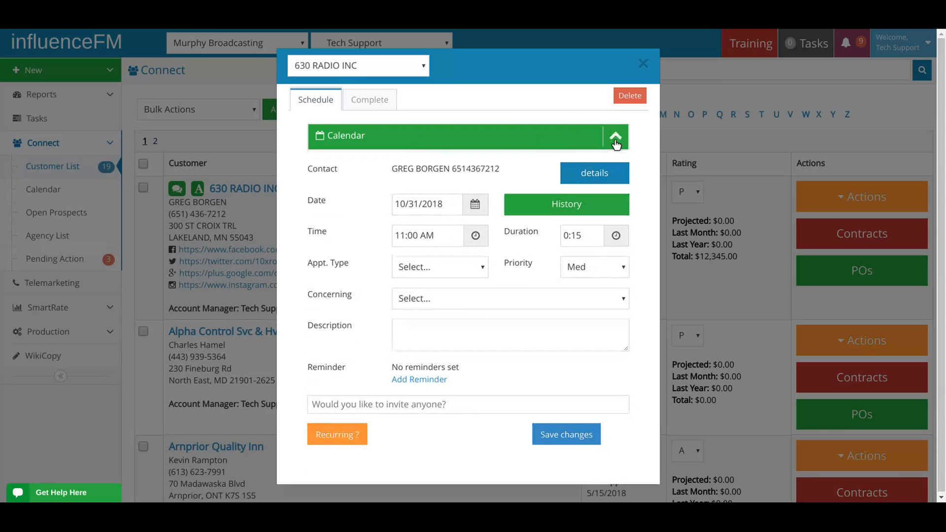
{"action": "left_click", "coordinate": [615, 142]}
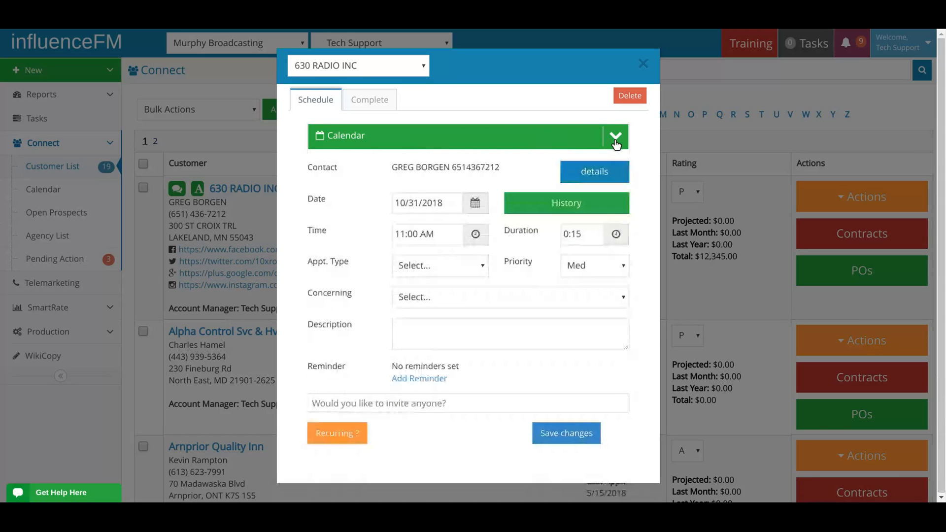
Set the appointment's time to 9:00 AM.
{"action": "left_click", "coordinate": [402, 235]}
{"action": "left_click", "coordinate": [408, 312]}
{"action": "left_click", "coordinate": [408, 311]}
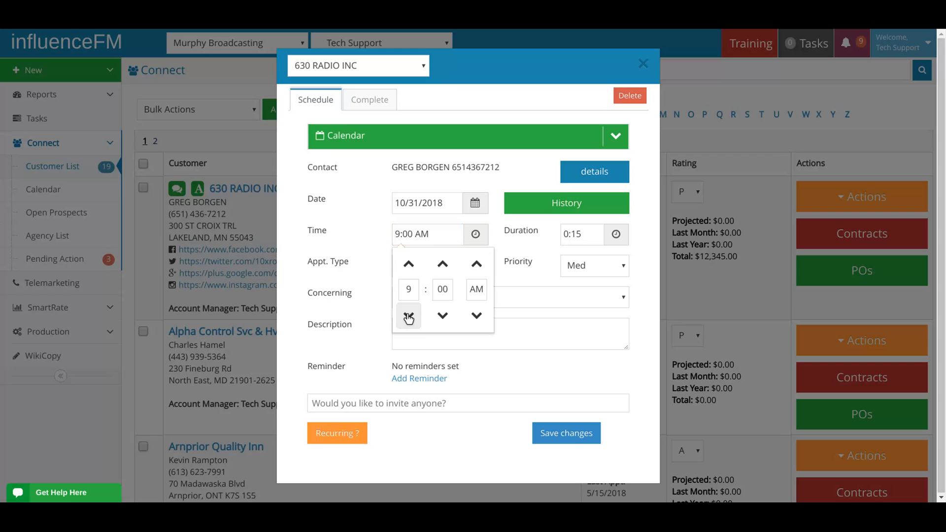
{"action": "left_click", "coordinate": [382, 294]}
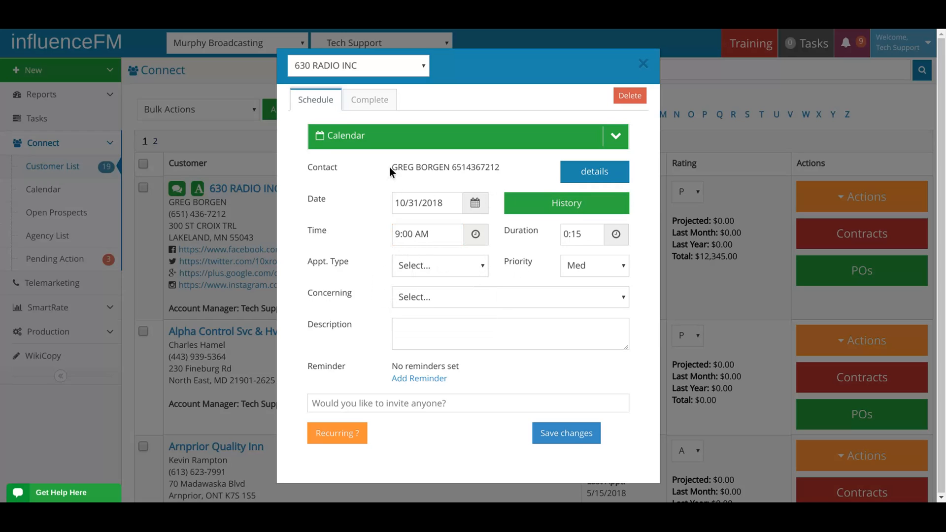
Review the appointment's contact information and the customer history of 630 RADIO INC.
{"action": "left_click_drag", "start_coordinate": [390, 167], "coordinate": [500, 168]}
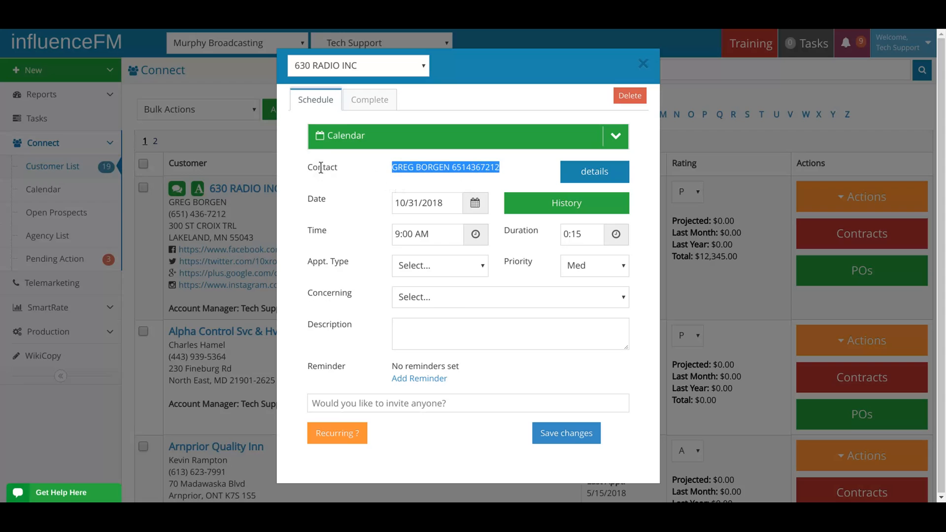
{"action": "left_click_drag", "start_coordinate": [307, 167], "coordinate": [501, 170]}
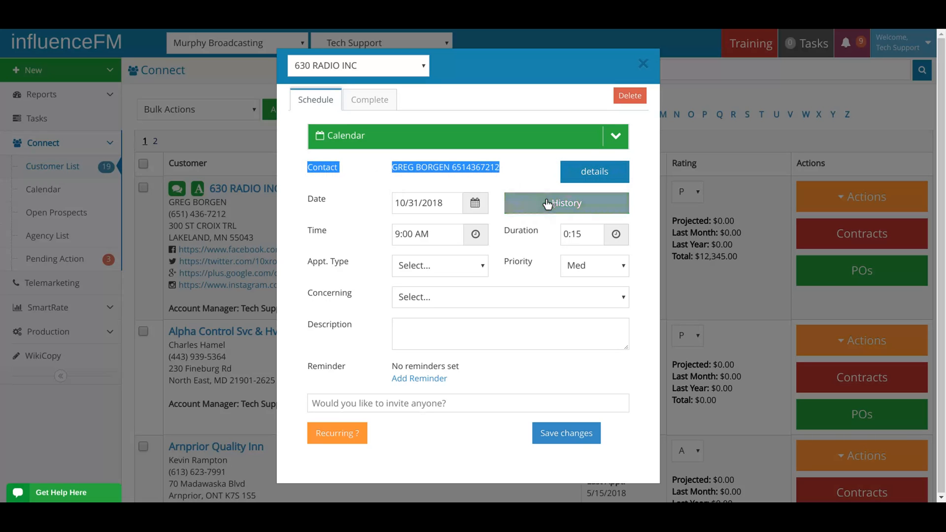
{"action": "left_click", "coordinate": [523, 176]}
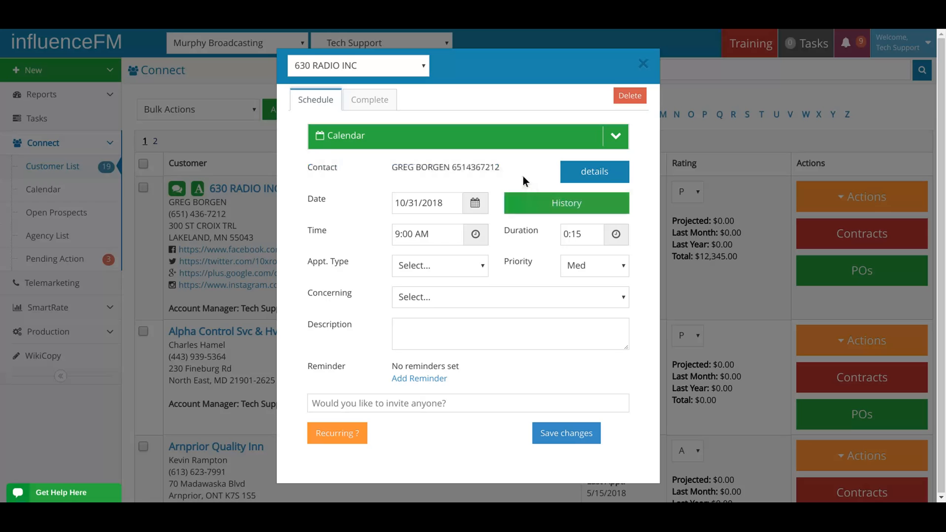
{"action": "left_click", "coordinate": [549, 206]}
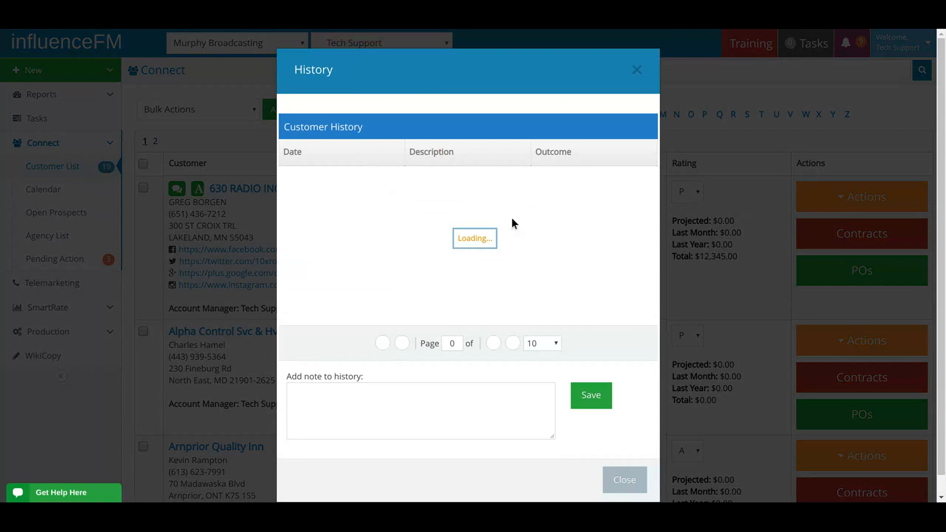
{"action": "scroll", "coordinate": [512, 208], "scroll_direction": "down", "scroll_amount": 2}
{"action": "scroll", "coordinate": [511, 212], "scroll_direction": "down", "scroll_amount": 5}
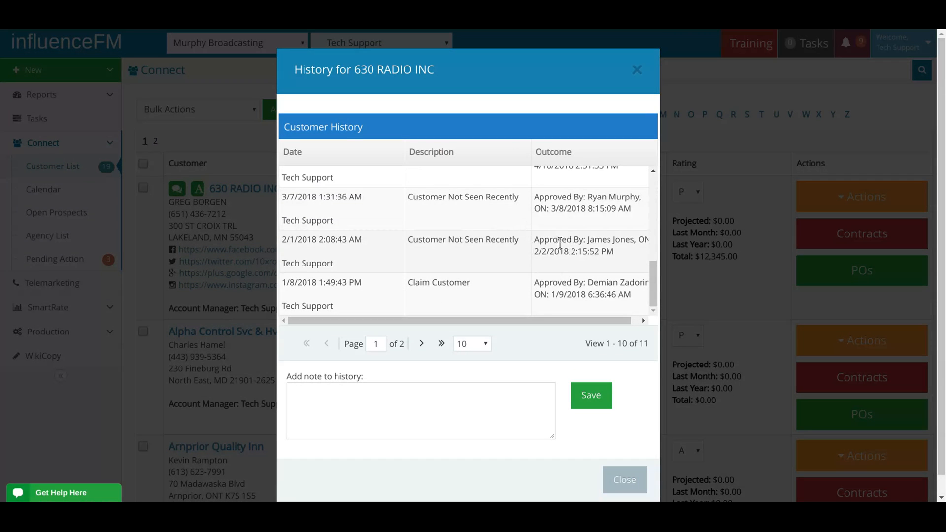
{"action": "left_click", "coordinate": [637, 70]}
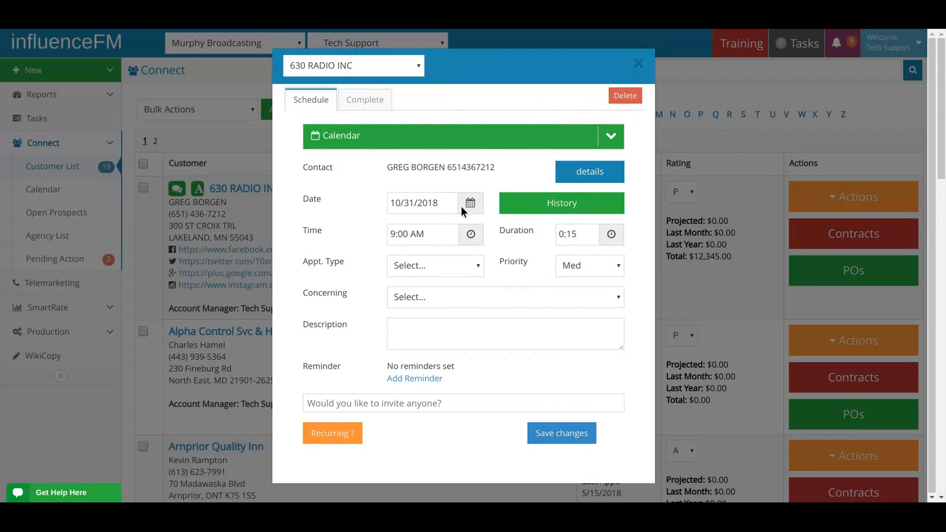
Set the appointment's duration to 0:30 and its type to Call.
{"action": "left_click", "coordinate": [585, 240]}
{"action": "left_click", "coordinate": [633, 265]}
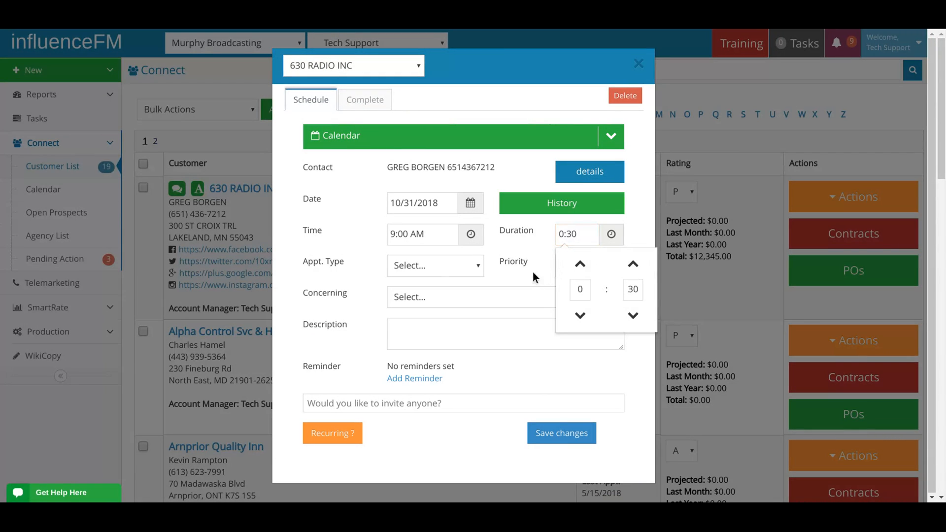
{"action": "left_click", "coordinate": [450, 266]}
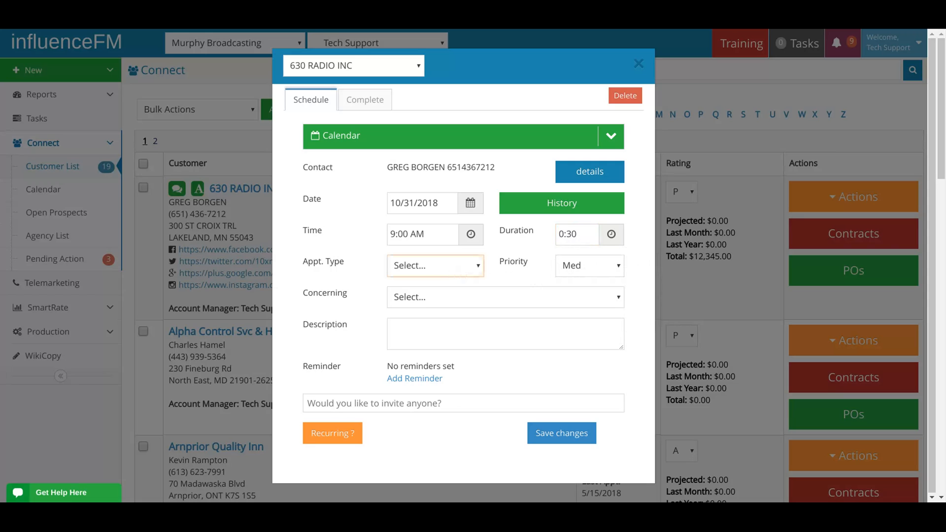
{"action": "left_click", "coordinate": [450, 309]}
Set the appointment's priority to High and what it concerns to Cold Call.
{"action": "left_click", "coordinate": [584, 265]}
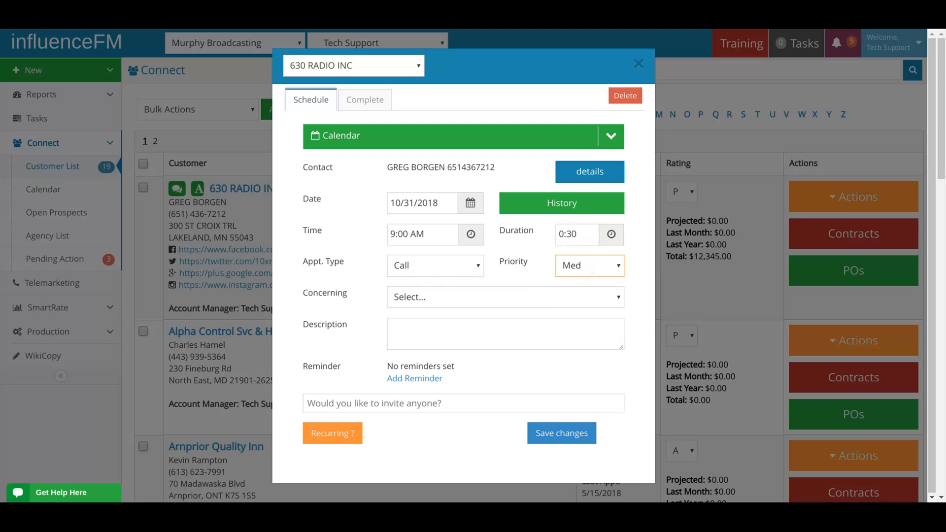
{"action": "left_click", "coordinate": [478, 266]}
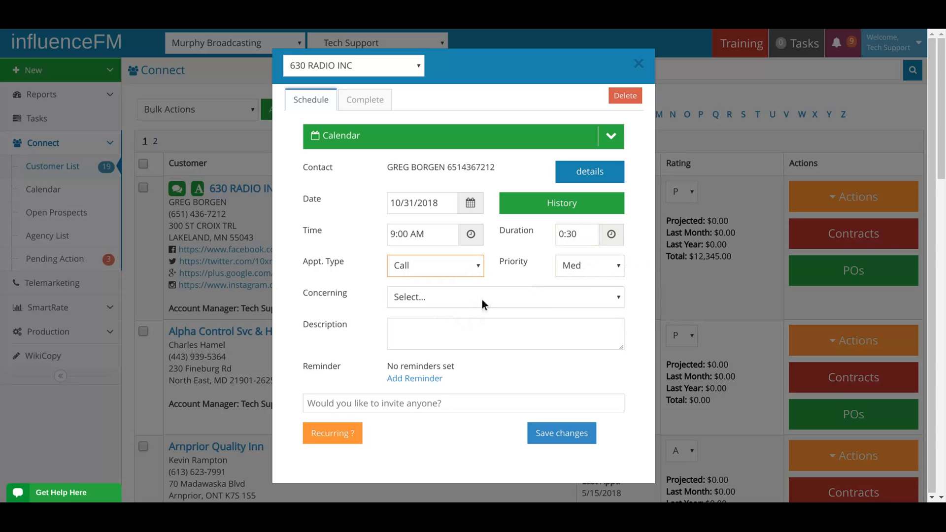
{"action": "left_click", "coordinate": [578, 267]}
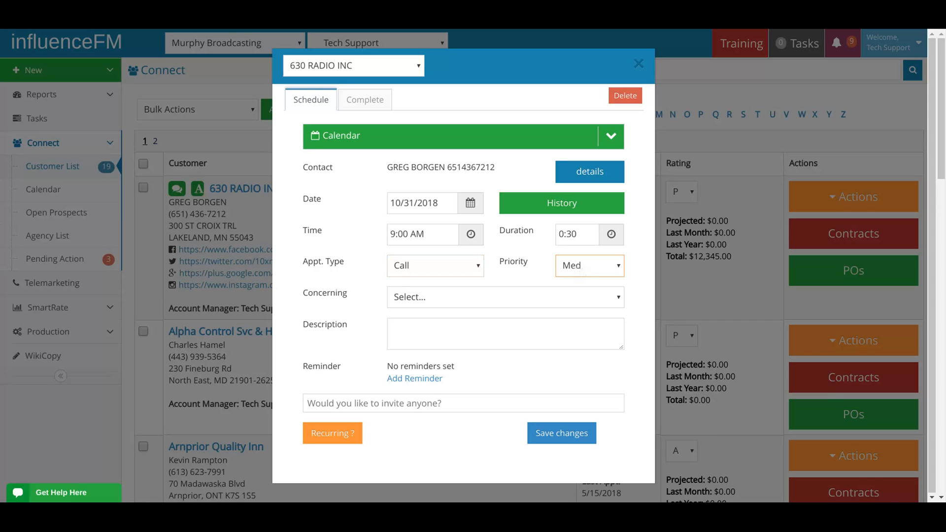
{"action": "left_click", "coordinate": [575, 306]}
{"action": "left_click_drag", "start_coordinate": [303, 293], "coordinate": [356, 300]}
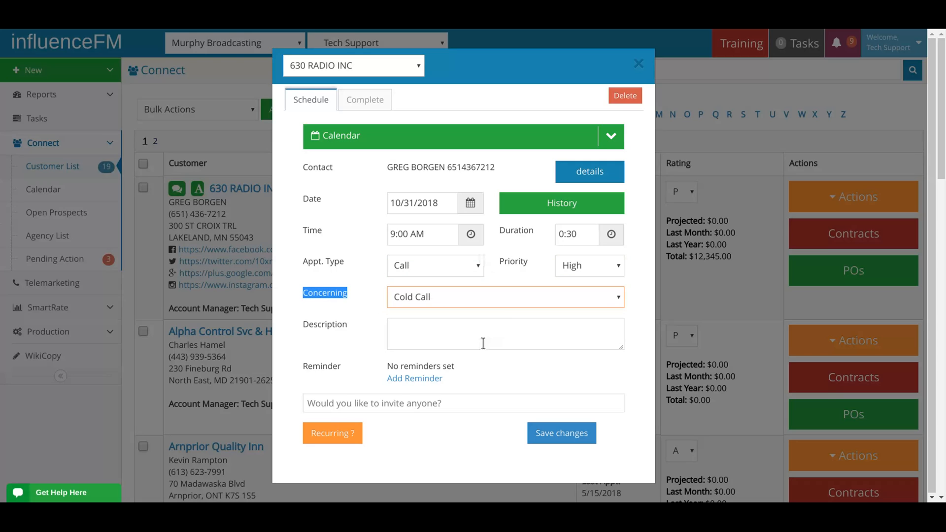
Enter the description "Looks like 3 years ago they advertised with us. I am going to try to get him to buy an annual.".
{"action": "left_click", "coordinate": [435, 340]}
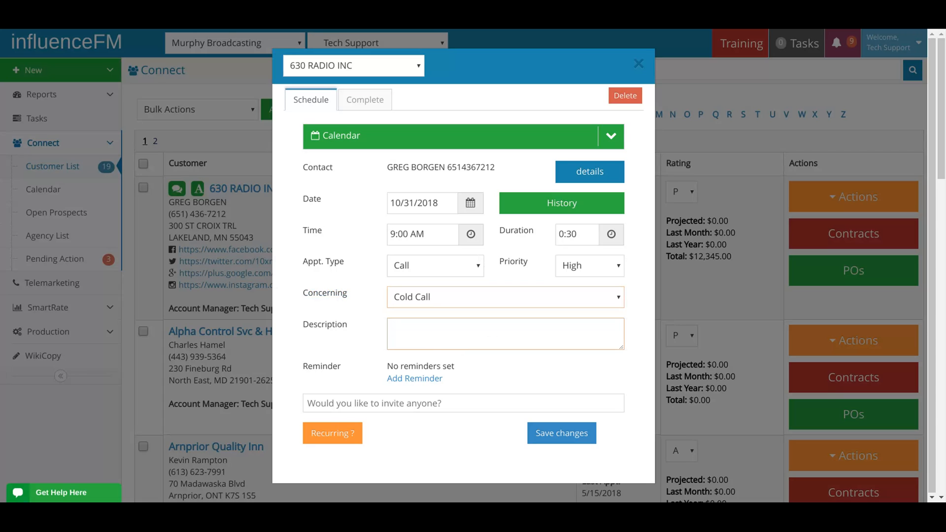
{"action": "type", "text": "Looks like 3 years ahgo they advertised with us."}
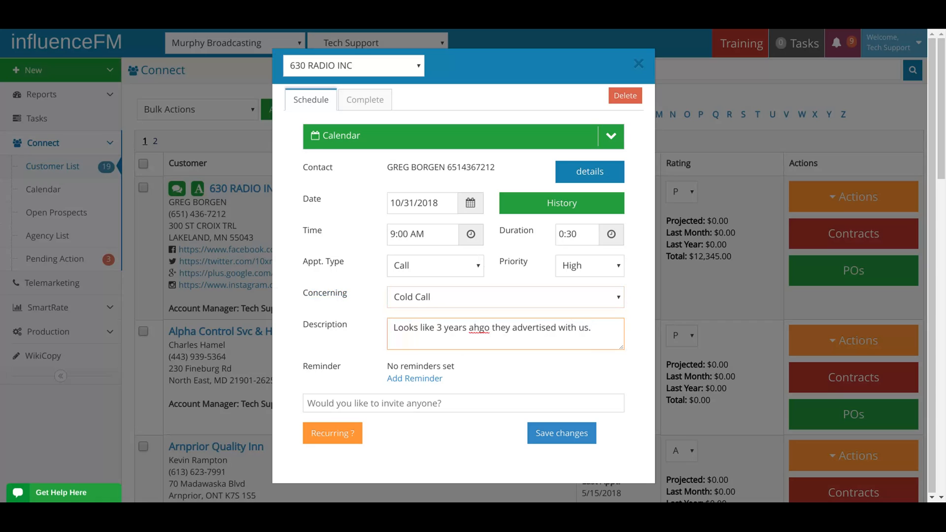
{"action": "type", "text": "I am going to try to get him to b"}
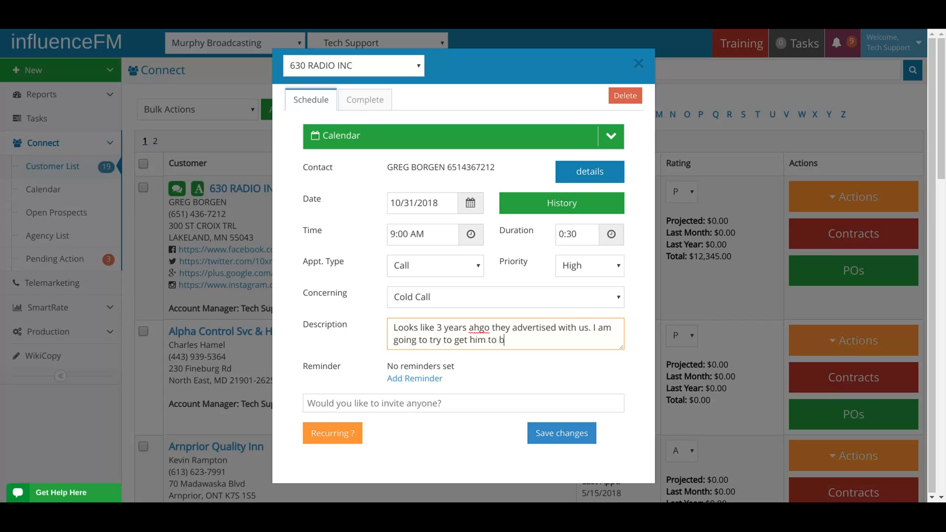
{"action": "type", "text": "uy an annual."}
{"action": "left_click", "coordinate": [478, 333]}
{"action": "key", "text": "BackSpace"}
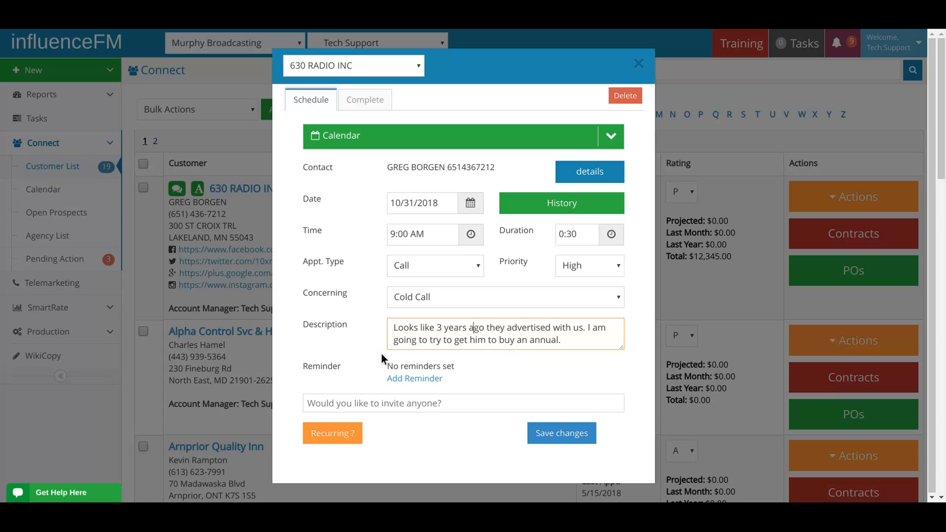
Add a 15-minute reminder to the appointment and remove it again.
{"action": "left_click_drag", "start_coordinate": [300, 365], "coordinate": [347, 373]}
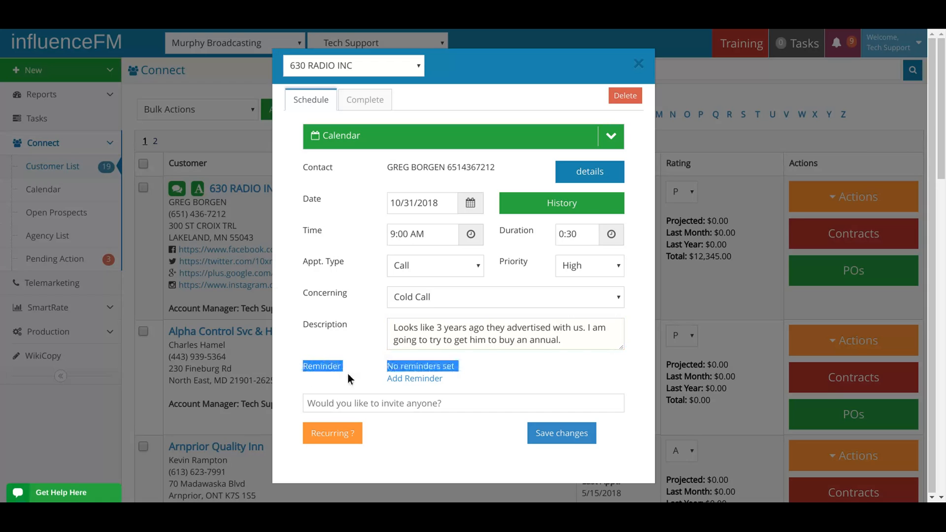
{"action": "left_click", "coordinate": [418, 379]}
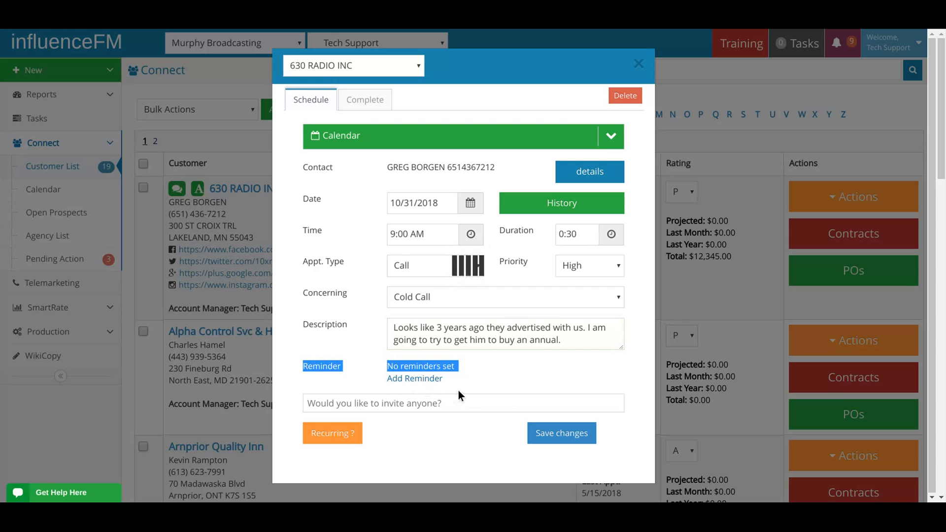
{"action": "scroll", "coordinate": [459, 365], "scroll_direction": "down", "scroll_amount": 4}
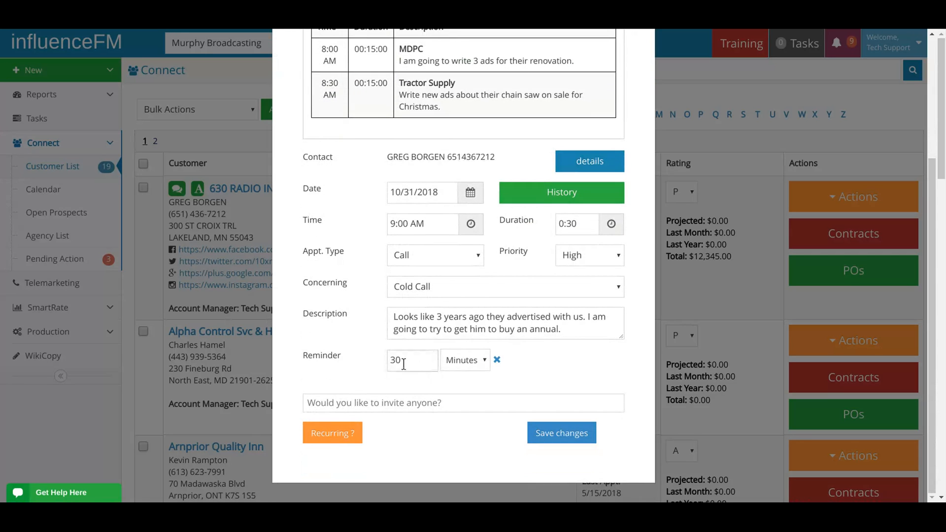
{"action": "left_click_drag", "start_coordinate": [405, 359], "coordinate": [386, 361]}
{"action": "type", "text": "15"}
{"action": "left_click", "coordinate": [472, 362]}
{"action": "left_click", "coordinate": [497, 361]}
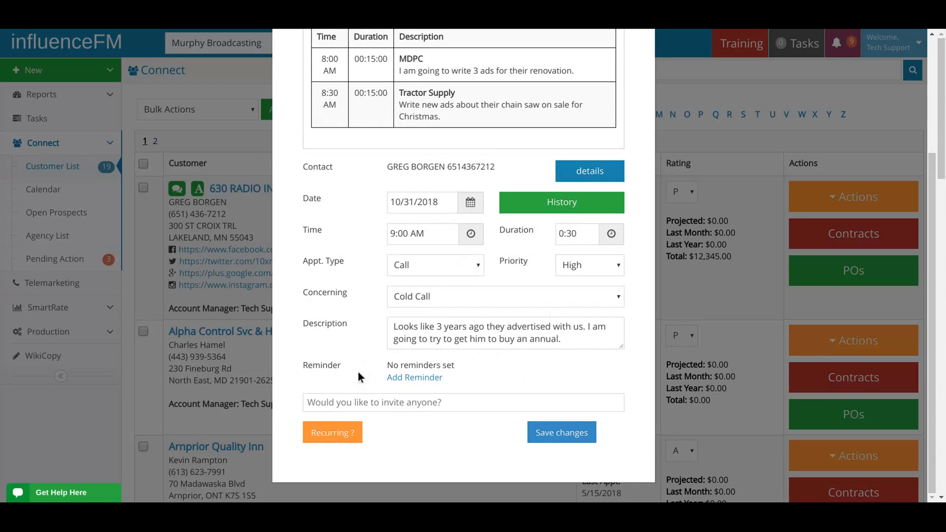
Invite two colleagues to the 630 RADIO INC appointment and remove both invitations again.
{"action": "scroll", "coordinate": [367, 368], "scroll_direction": "down", "scroll_amount": 1}
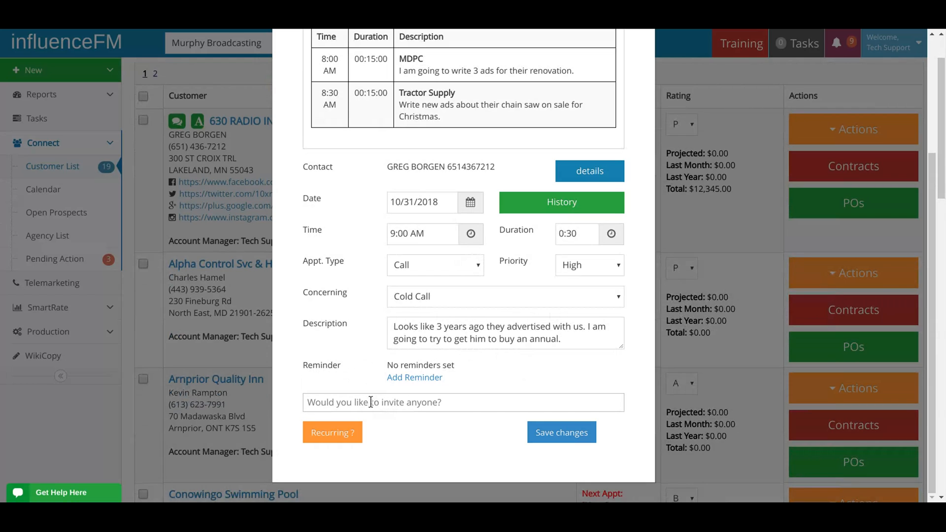
{"action": "left_click", "coordinate": [386, 402]}
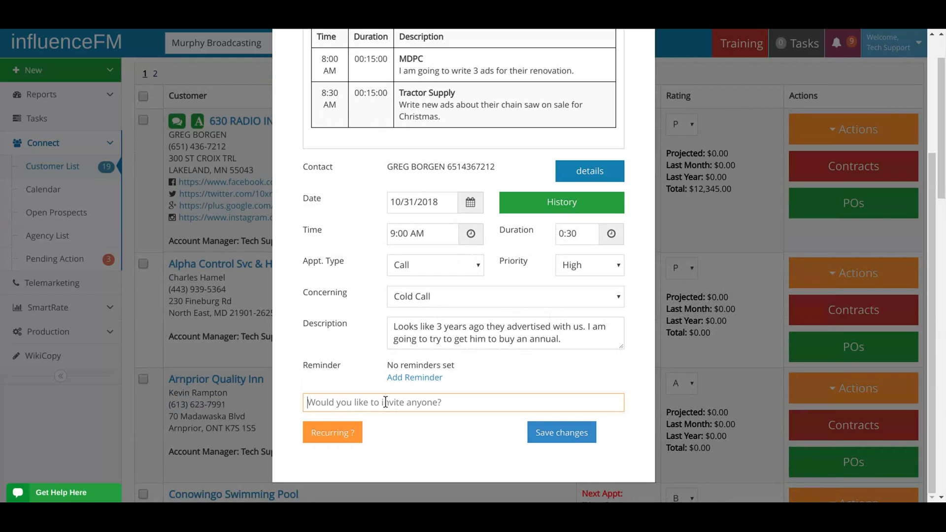
{"action": "type", "text": "scot"}
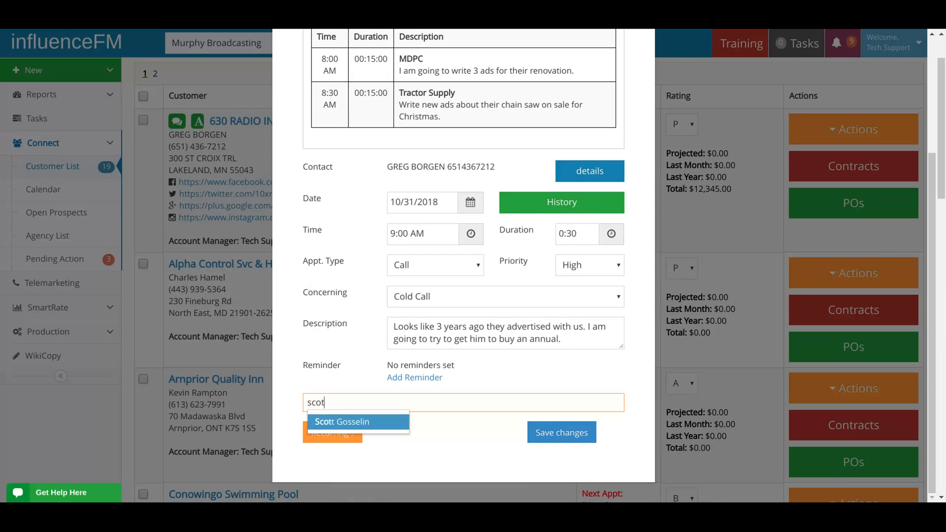
{"action": "left_click", "coordinate": [361, 423]}
{"action": "type", "text": "lea"}
{"action": "left_click", "coordinate": [359, 434]}
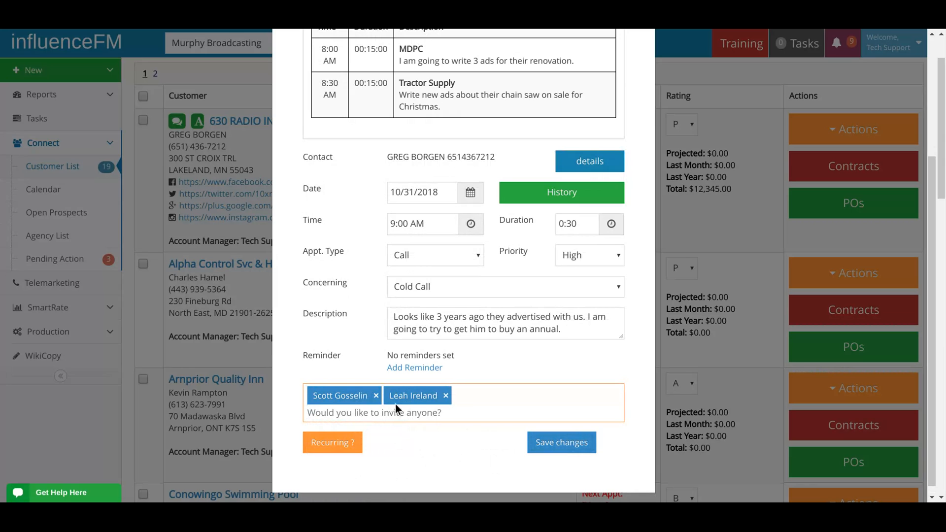
{"action": "left_click", "coordinate": [376, 396]}
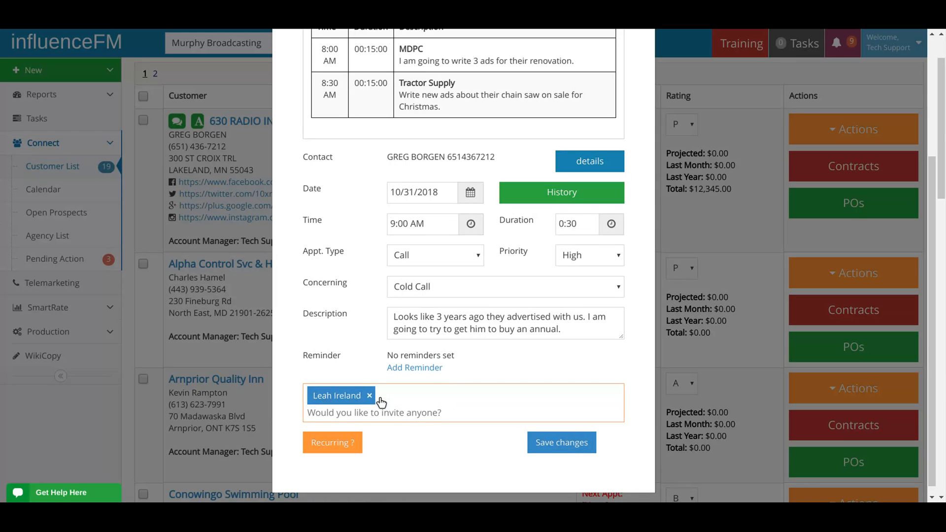
{"action": "left_click", "coordinate": [369, 395]}
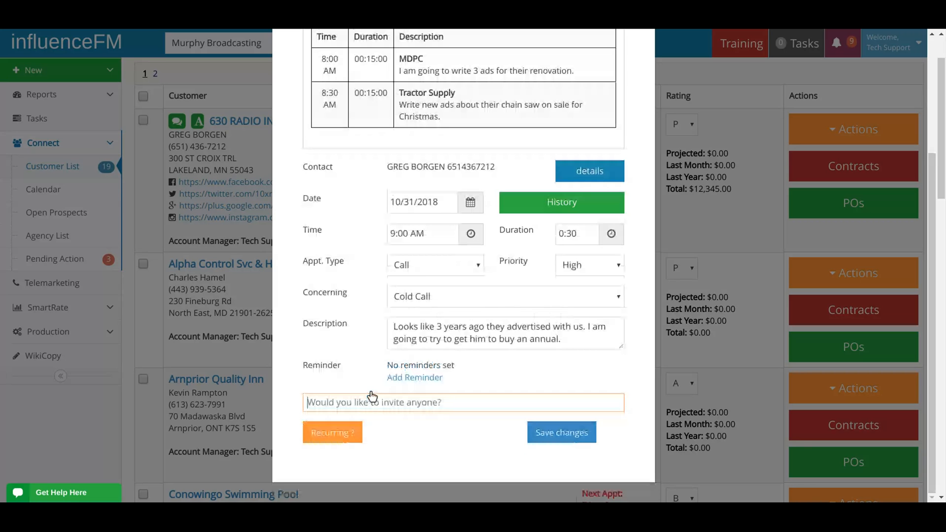
Check the appointment's weekly recurrence options, close them without saving, and save the appointment.
{"action": "left_click", "coordinate": [338, 435]}
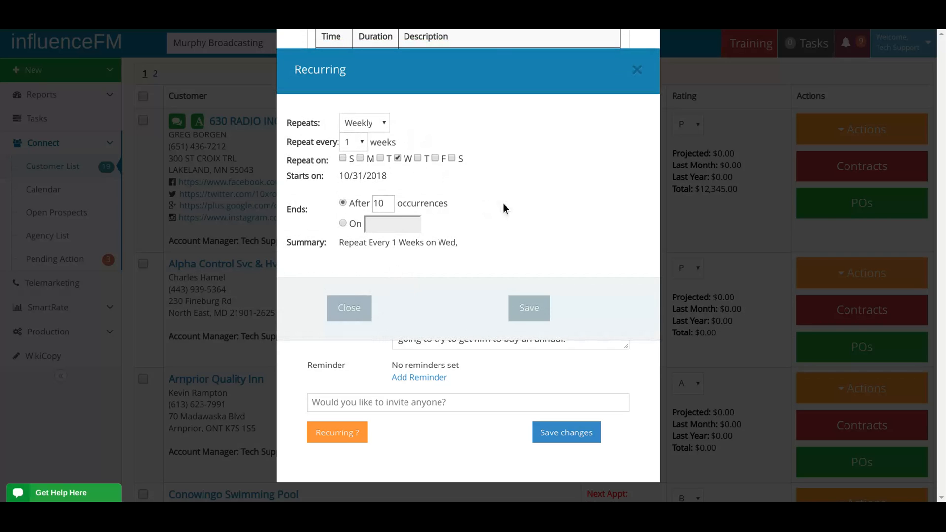
{"action": "left_click", "coordinate": [374, 119]}
{"action": "left_click", "coordinate": [635, 71]}
{"action": "left_click", "coordinate": [562, 432]}
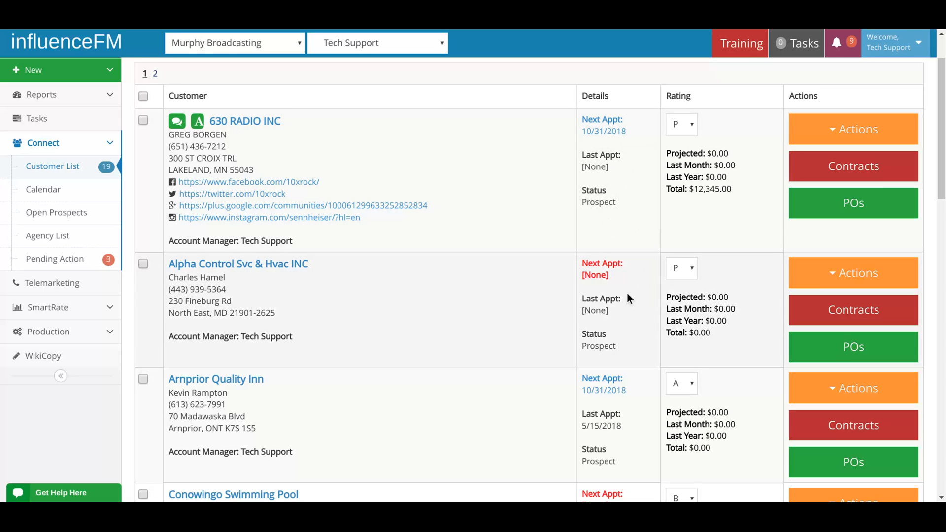
Examine the actions available for the customer Alpha Control Svc & Hvac INC.
{"action": "left_click", "coordinate": [824, 272]}
{"action": "left_click", "coordinate": [615, 294]}
{"action": "scroll", "coordinate": [619, 292], "scroll_direction": "down", "scroll_amount": 5}
{"action": "scroll", "coordinate": [505, 194], "scroll_direction": "up", "scroll_amount": 6}
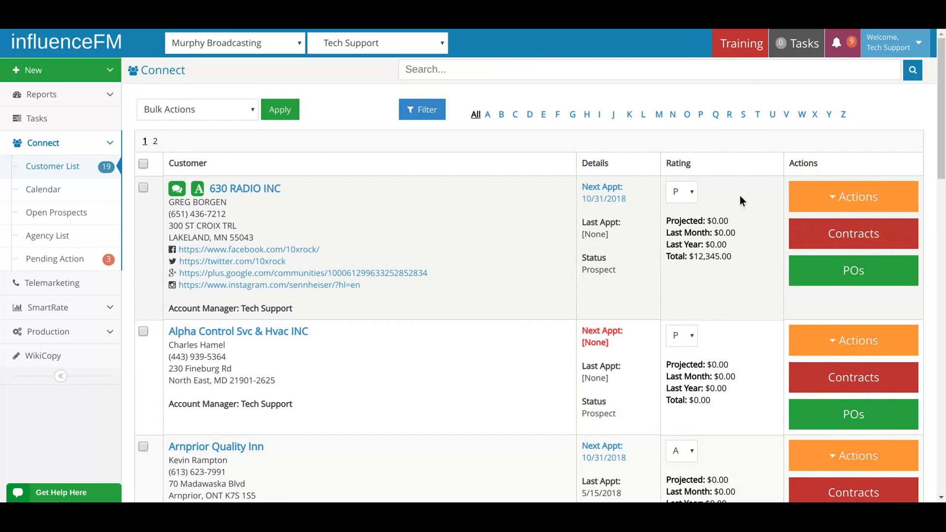
Review the next appointment, last appointment and status in the details of 630 RADIO INC.
{"action": "left_click_drag", "start_coordinate": [581, 168], "coordinate": [609, 164]}
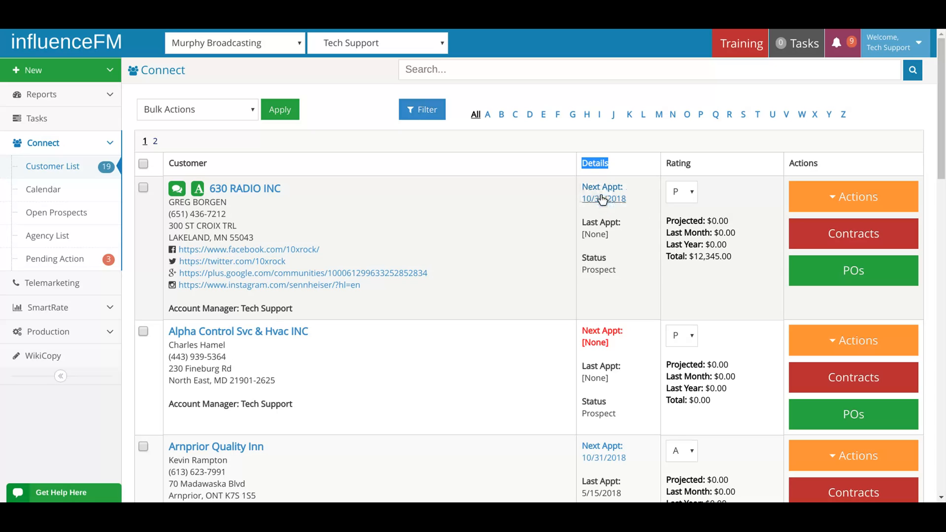
{"action": "triple_click", "coordinate": [581, 223]}
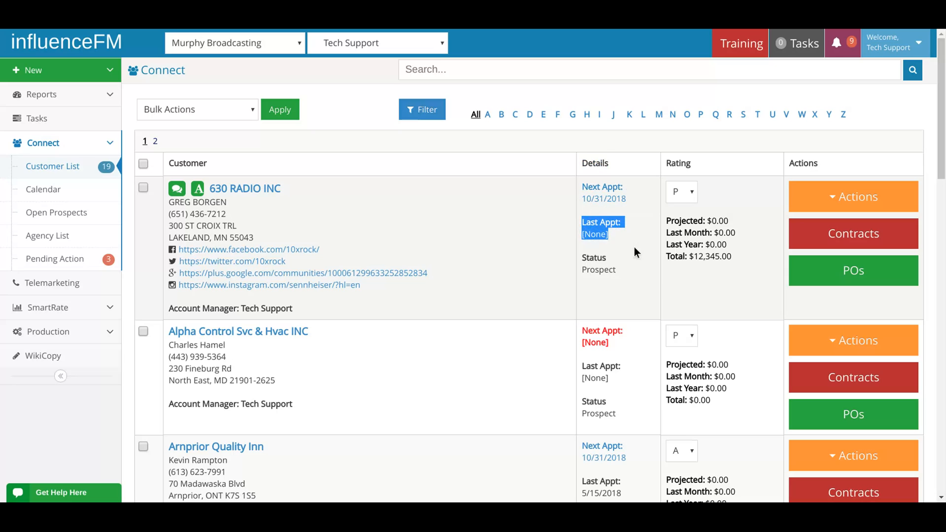
{"action": "left_click", "coordinate": [598, 232]}
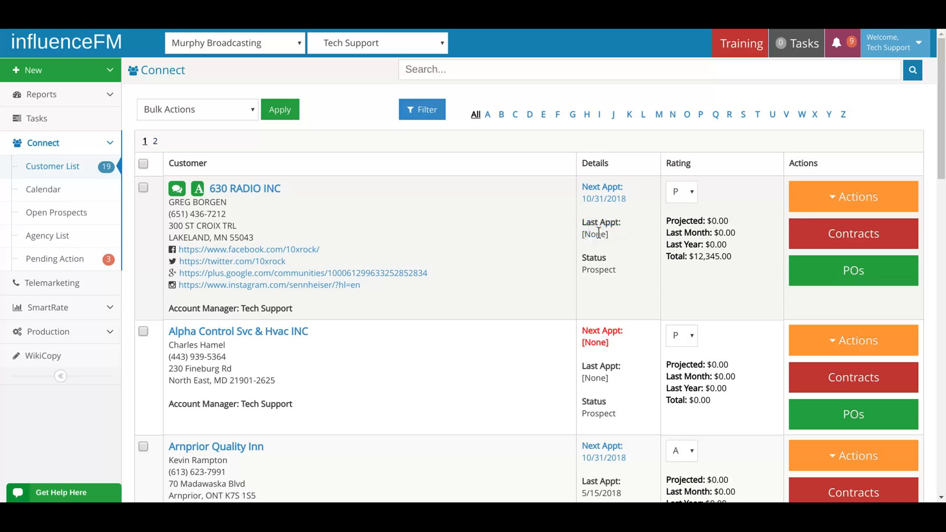
{"action": "left_click_drag", "start_coordinate": [583, 221], "coordinate": [622, 270]}
{"action": "scroll", "coordinate": [618, 268], "scroll_direction": "down", "scroll_amount": 2}
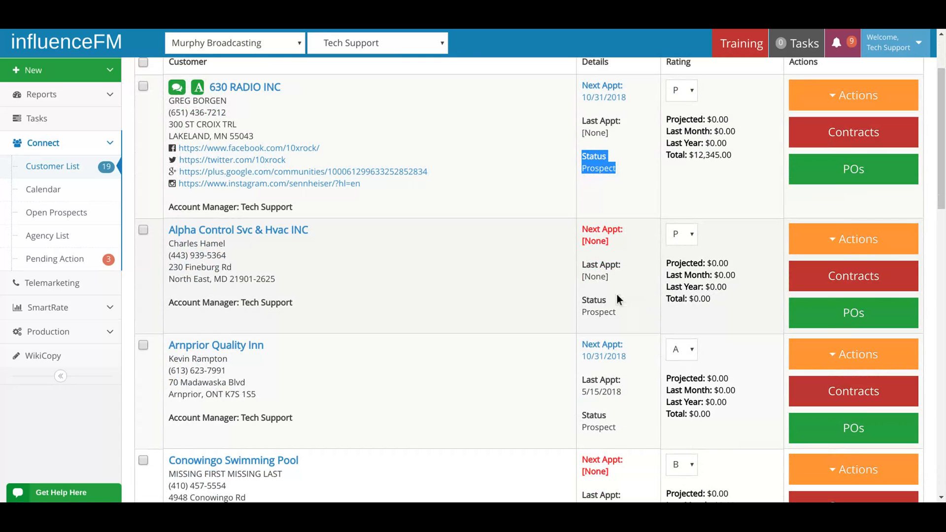
{"action": "left_click", "coordinate": [593, 160]}
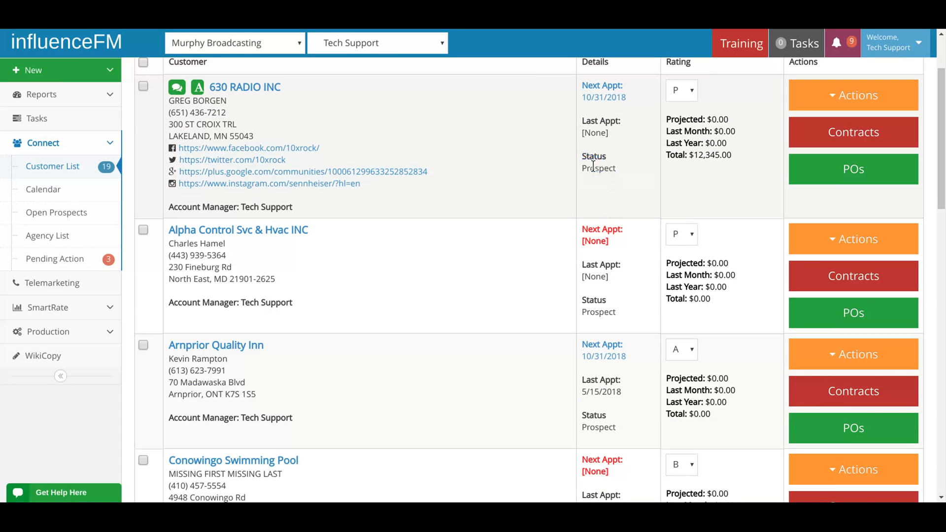
{"action": "left_click_drag", "start_coordinate": [586, 156], "coordinate": [615, 171]}
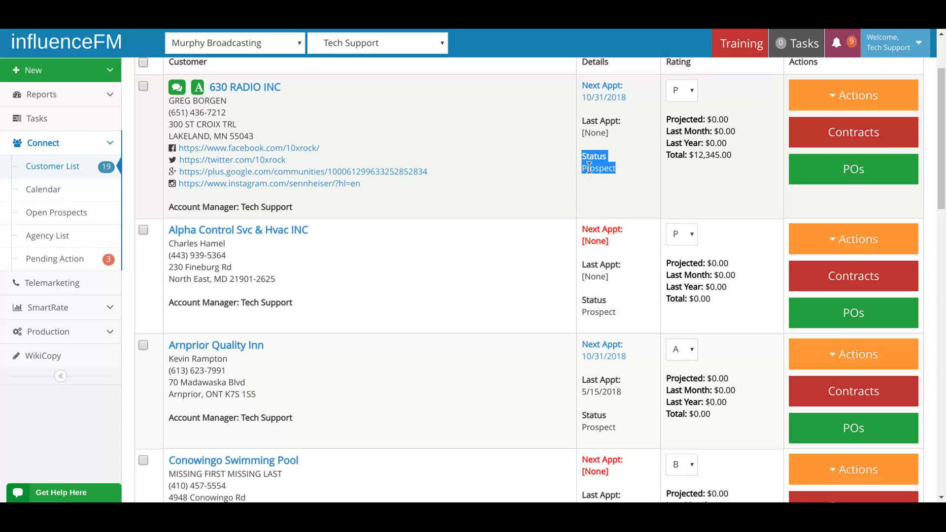
{"action": "left_click", "coordinate": [592, 170]}
Look through the remaining customers' details and switch the customer list to another account manager.
{"action": "scroll", "coordinate": [604, 217], "scroll_direction": "down", "scroll_amount": 5}
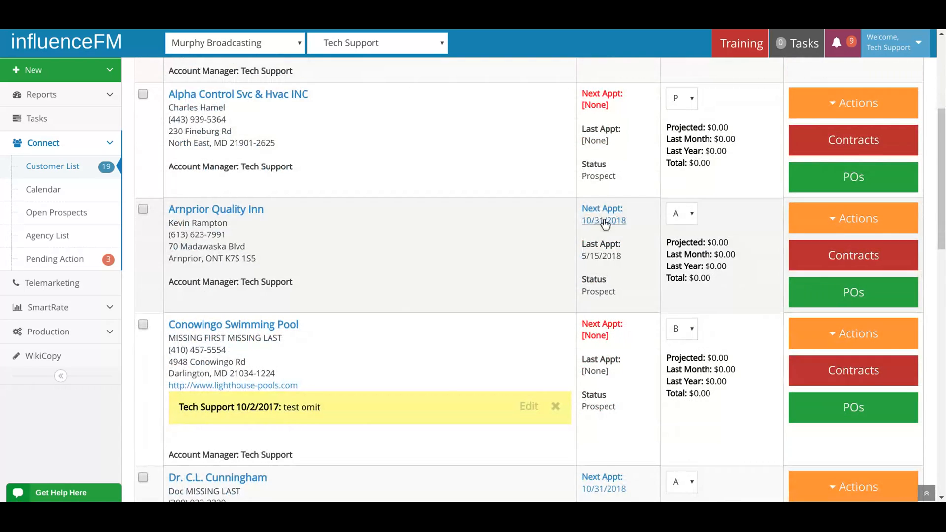
{"action": "scroll", "coordinate": [607, 225], "scroll_direction": "down", "scroll_amount": 10}
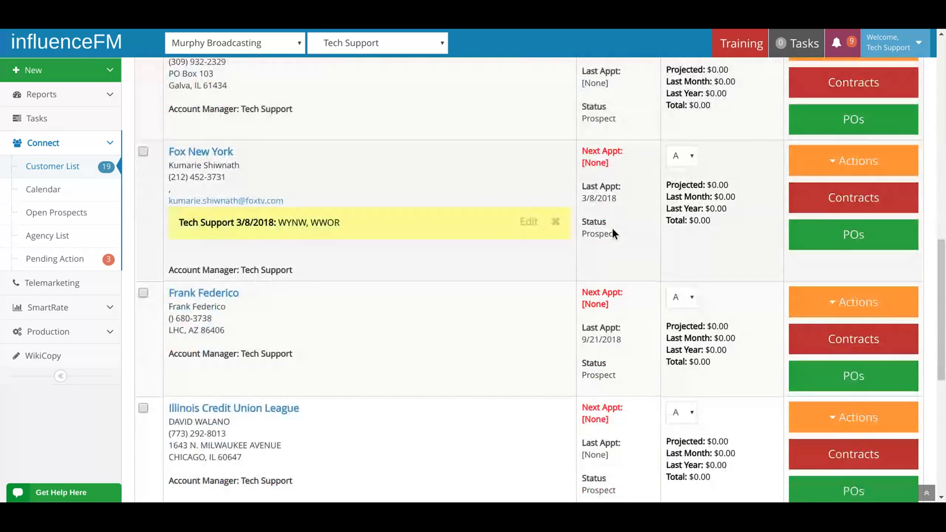
{"action": "scroll", "coordinate": [613, 227], "scroll_direction": "down", "scroll_amount": 4}
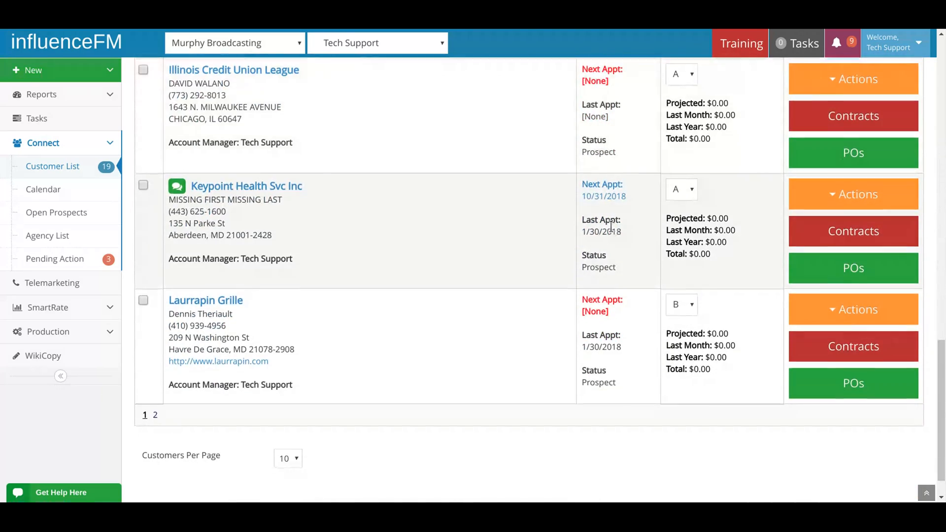
{"action": "scroll", "coordinate": [418, 149], "scroll_direction": "up", "scroll_amount": 4}
{"action": "scroll", "coordinate": [418, 149], "scroll_direction": "up", "scroll_amount": 6}
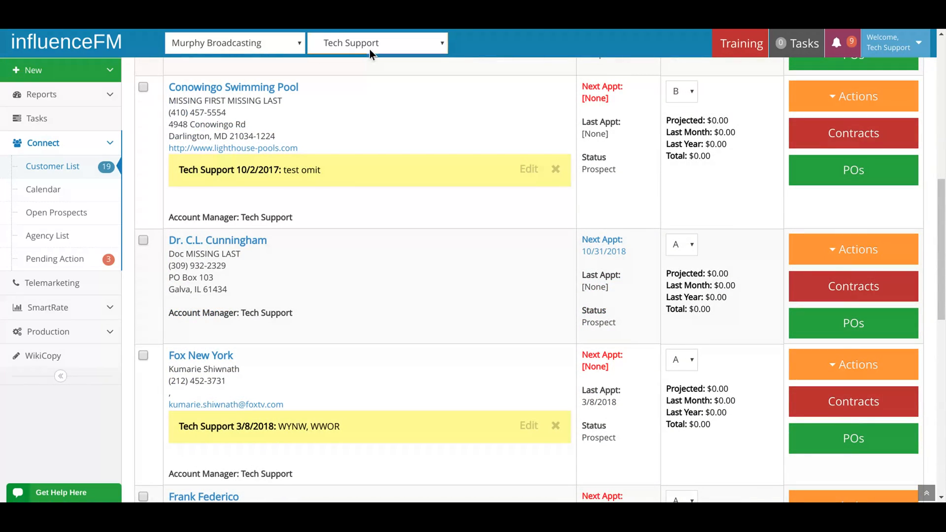
{"action": "left_click", "coordinate": [346, 133]}
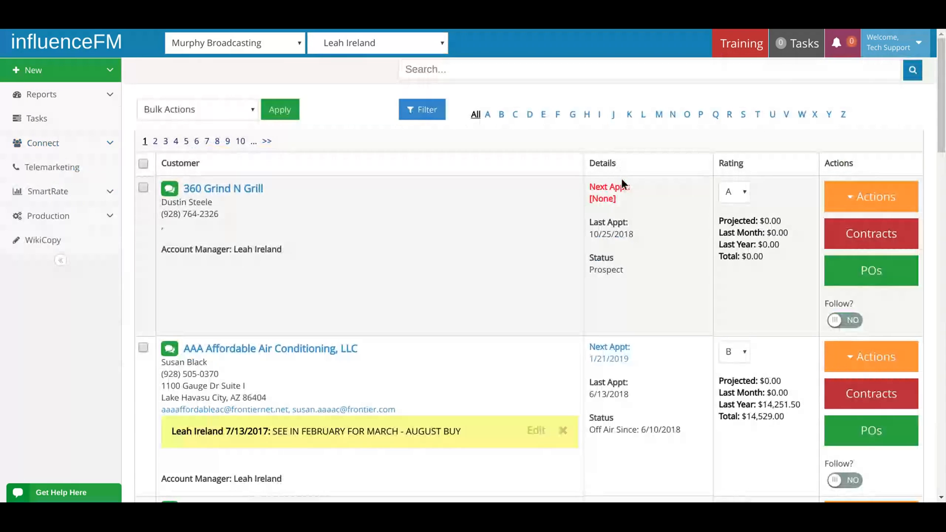
Examine the advertising status of Advanced Transmission and Auto Center and the contract end status of American Graphics.
{"action": "scroll", "coordinate": [639, 204], "scroll_direction": "down", "scroll_amount": 8}
{"action": "scroll", "coordinate": [640, 206], "scroll_direction": "down", "scroll_amount": 2}
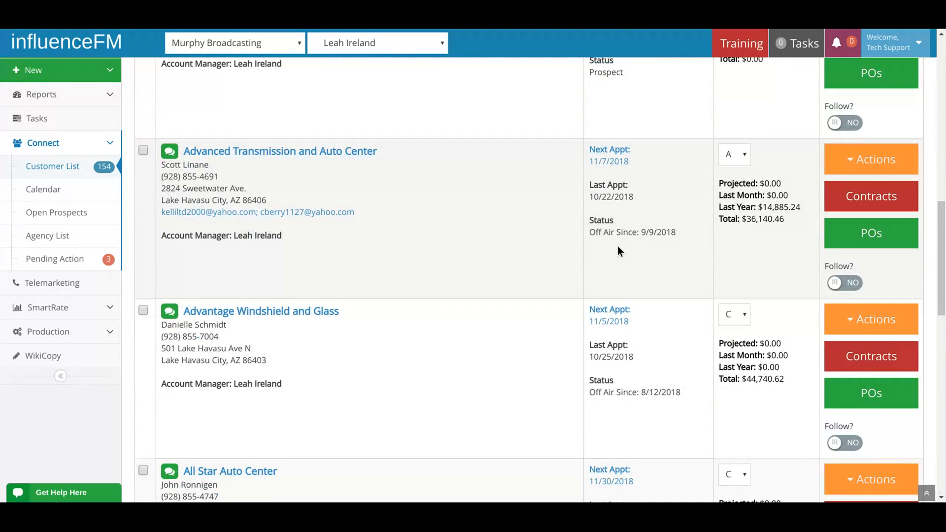
{"action": "left_click_drag", "start_coordinate": [589, 219], "coordinate": [663, 255]}
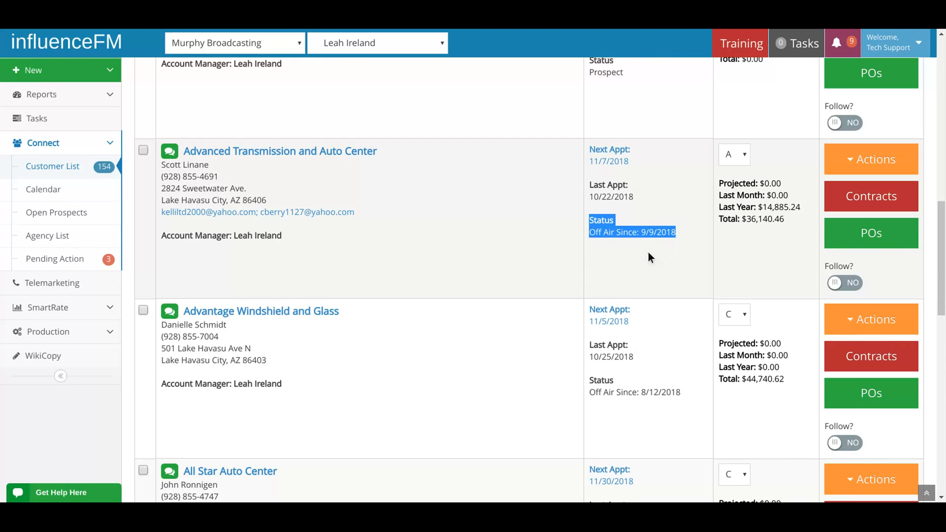
{"action": "scroll", "coordinate": [646, 257], "scroll_direction": "down", "scroll_amount": 6}
{"action": "scroll", "coordinate": [637, 255], "scroll_direction": "down", "scroll_amount": 6}
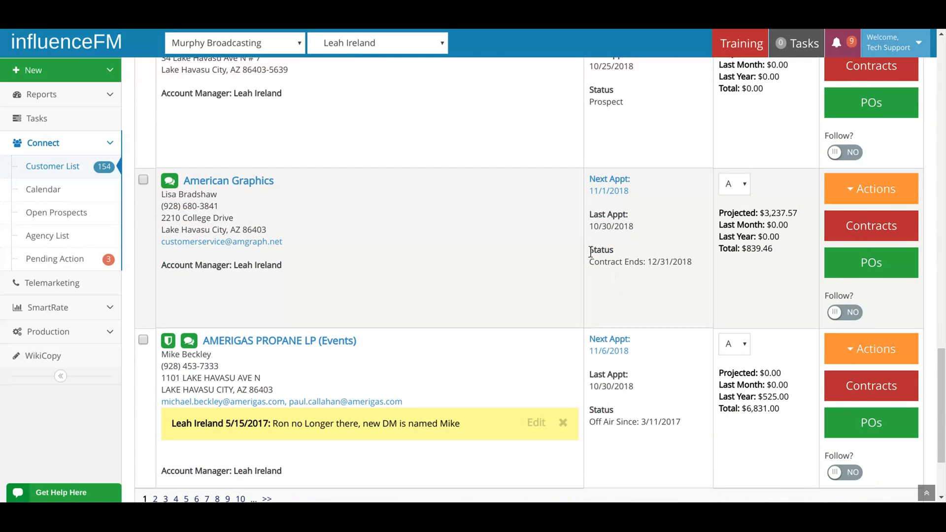
{"action": "left_click_drag", "start_coordinate": [591, 252], "coordinate": [688, 282]}
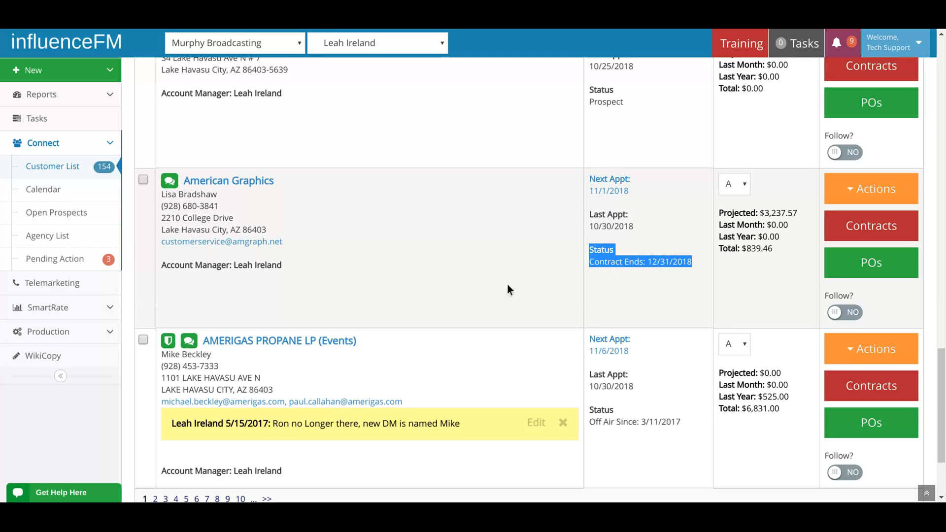
{"action": "left_click", "coordinate": [649, 261]}
{"action": "left_click_drag", "start_coordinate": [660, 261], "coordinate": [649, 263]}
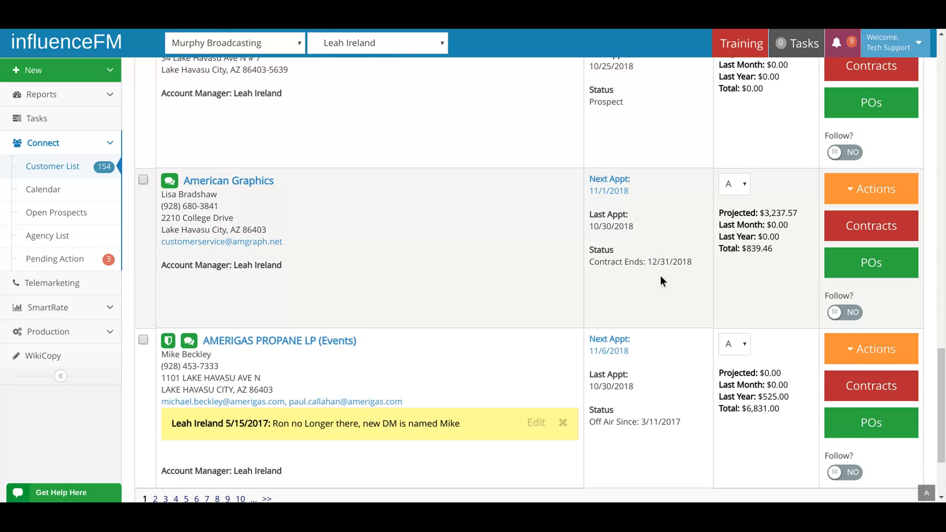
Review the filter options for the client list, including Rating, and close them without applying a filter.
{"action": "scroll", "coordinate": [710, 273], "scroll_direction": "up", "scroll_amount": 12}
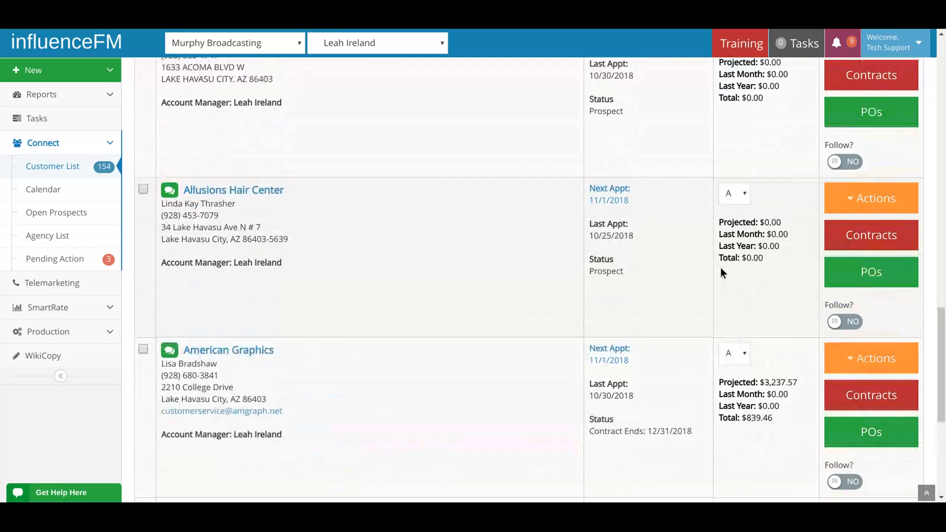
{"action": "scroll", "coordinate": [722, 271], "scroll_direction": "up", "scroll_amount": 10}
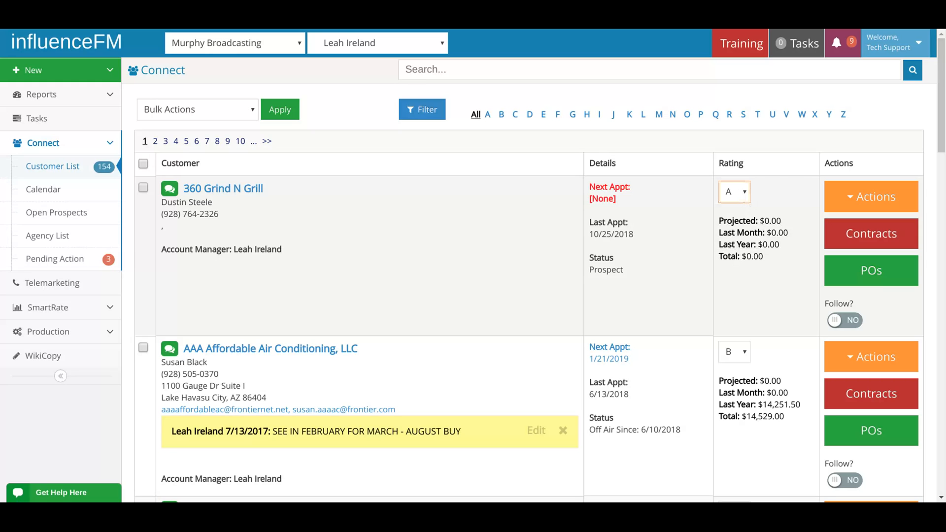
{"action": "left_click", "coordinate": [420, 116]}
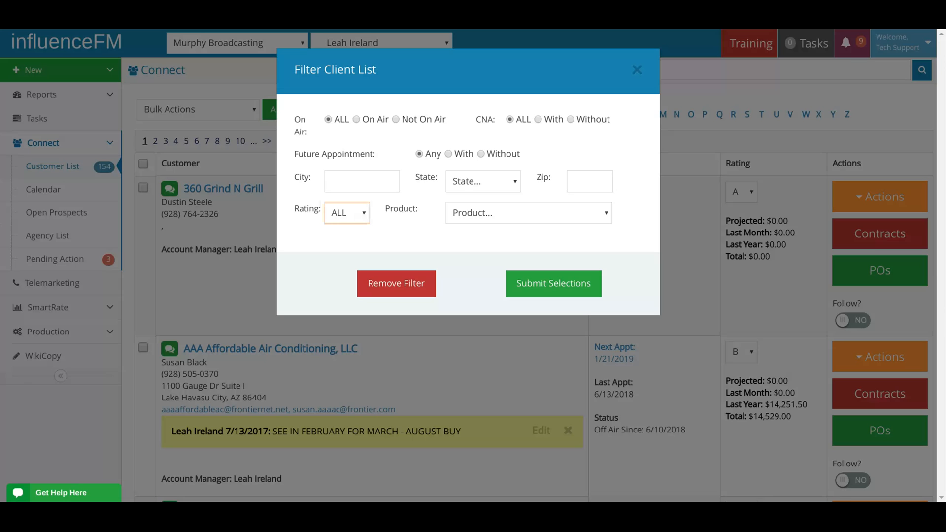
{"action": "left_click", "coordinate": [637, 70]}
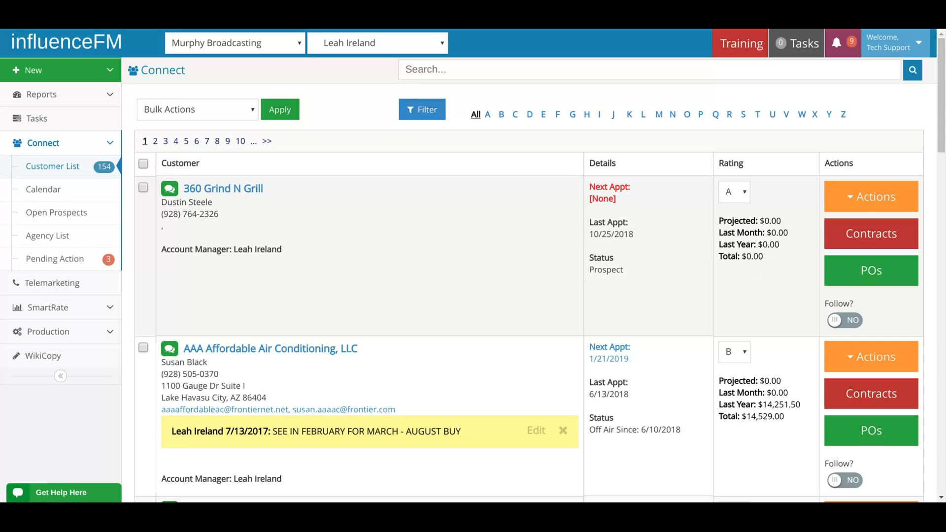
Examine the projected, last month, last year and total revenue figures of the listed customers.
{"action": "scroll", "coordinate": [767, 270], "scroll_direction": "down", "scroll_amount": 3}
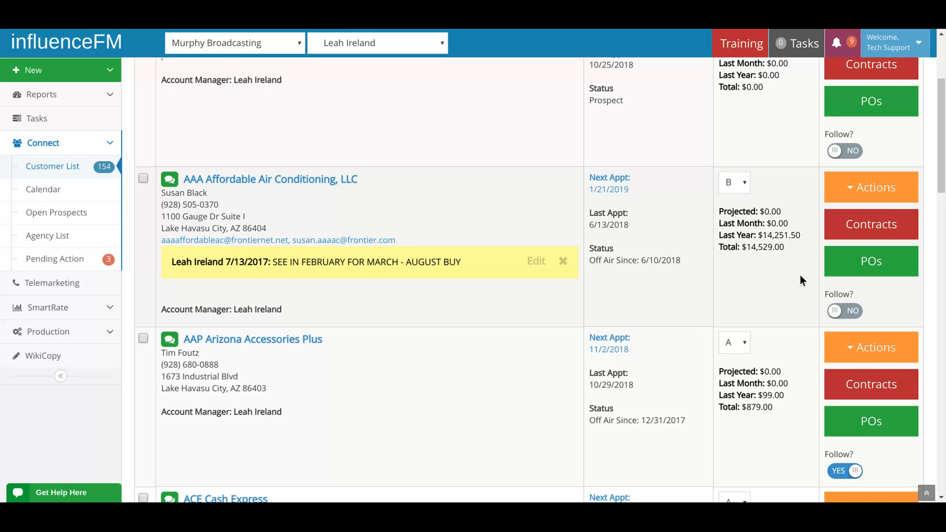
{"action": "scroll", "coordinate": [800, 274], "scroll_direction": "down", "scroll_amount": 4}
{"action": "scroll", "coordinate": [800, 281], "scroll_direction": "down", "scroll_amount": 4}
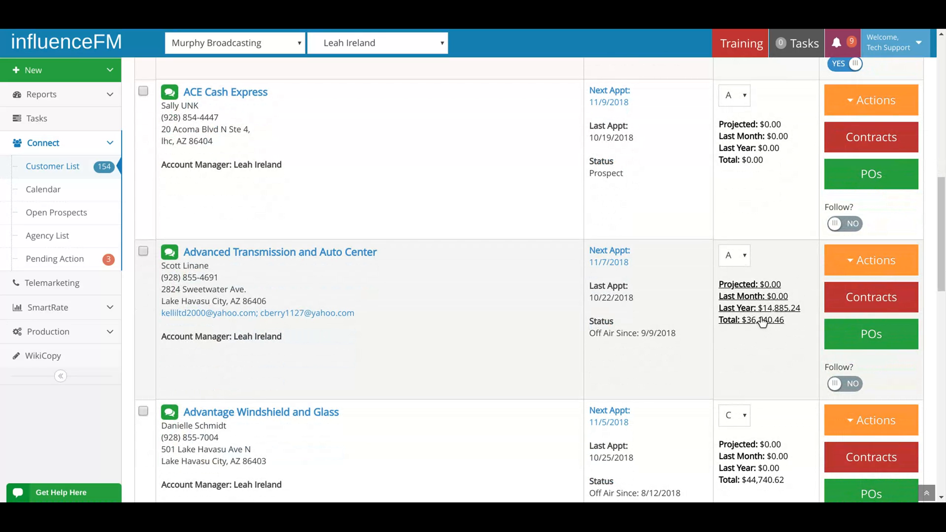
{"action": "scroll", "coordinate": [762, 331], "scroll_direction": "down", "scroll_amount": 2}
{"action": "scroll", "coordinate": [763, 333], "scroll_direction": "down", "scroll_amount": 10}
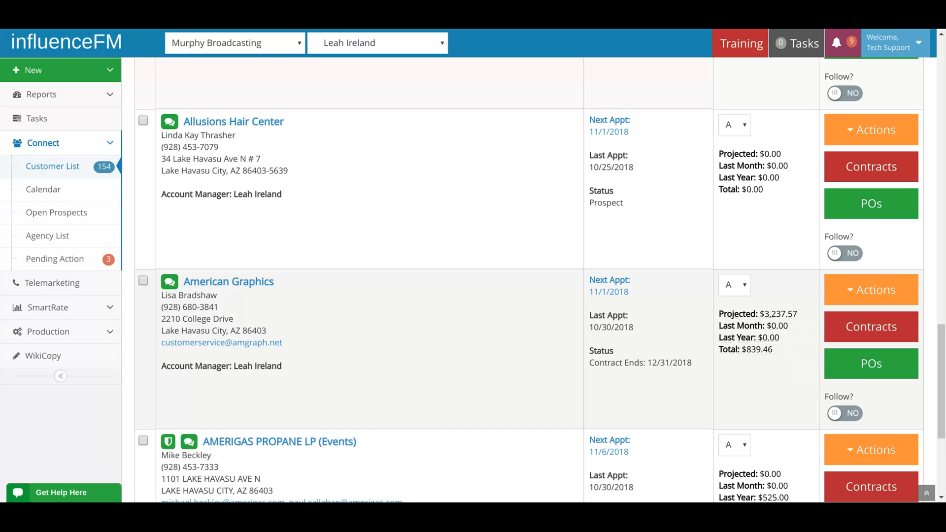
{"action": "scroll", "coordinate": [787, 363], "scroll_direction": "up", "scroll_amount": 10}
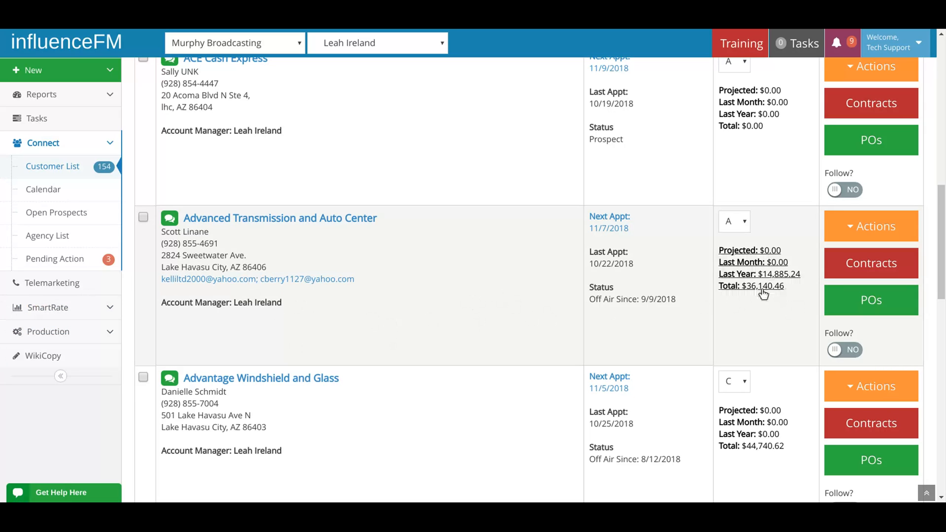
{"action": "scroll", "coordinate": [764, 317], "scroll_direction": "up", "scroll_amount": 3}
{"action": "scroll", "coordinate": [764, 316], "scroll_direction": "up", "scroll_amount": 2}
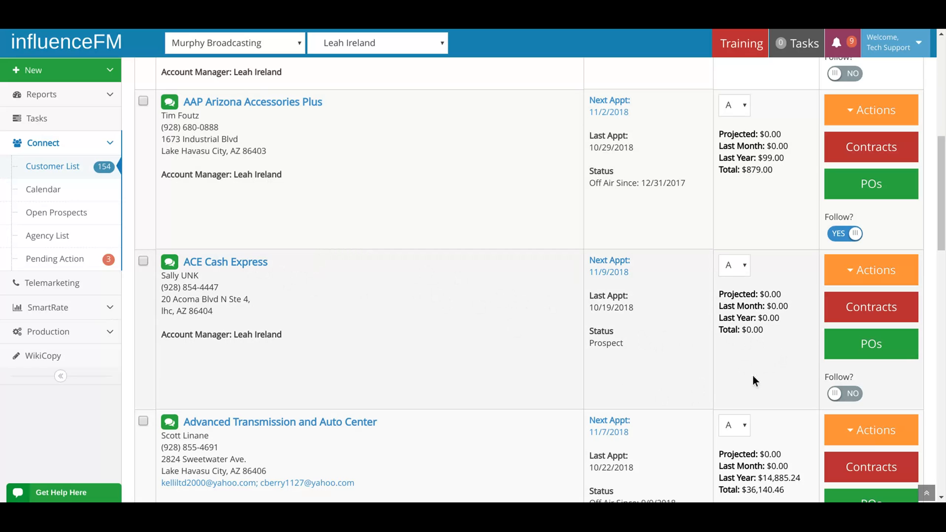
Open the contract info of ACE Cash Express and enter 12000 as the additional amount.
{"action": "left_click", "coordinate": [752, 330]}
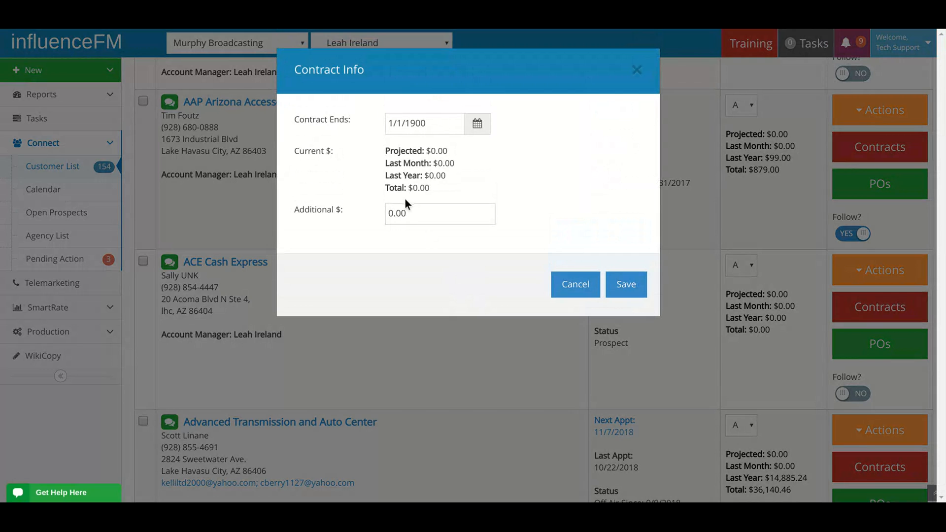
{"action": "left_click_drag", "start_coordinate": [407, 213], "coordinate": [363, 212]}
{"action": "type", "text": "12000"}
Set the contract end date to 10/31/2019 and close the contract info without keeping the entries.
{"action": "left_click", "coordinate": [432, 123]}
{"action": "left_click_drag", "start_coordinate": [432, 123], "coordinate": [406, 123]}
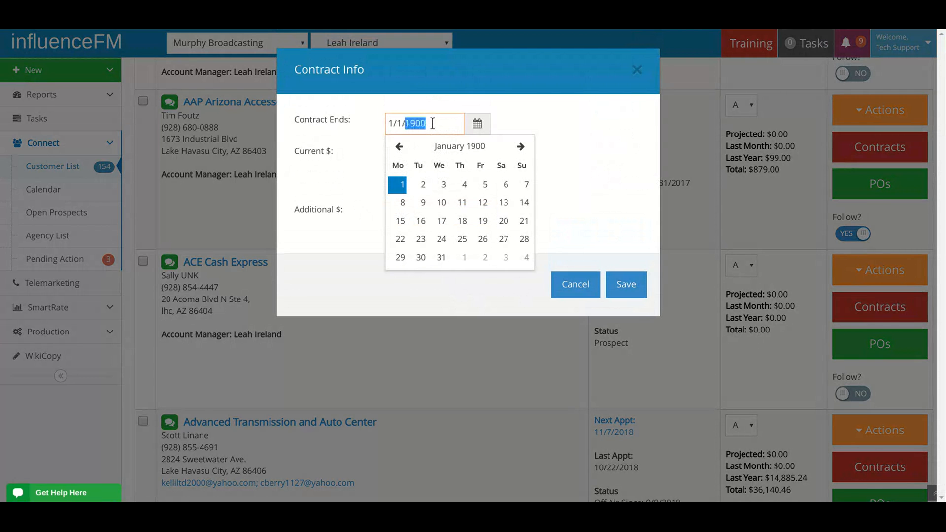
{"action": "type", "text": "2018"}
{"action": "left_click", "coordinate": [520, 150]}
{"action": "left_click", "coordinate": [520, 150]}
{"action": "left_click", "coordinate": [519, 151]}
{"action": "left_click", "coordinate": [520, 151]}
{"action": "left_click", "coordinate": [520, 151]}
{"action": "left_click", "coordinate": [519, 151]}
{"action": "left_click", "coordinate": [519, 151]}
{"action": "left_click", "coordinate": [520, 151]}
{"action": "left_click", "coordinate": [520, 150]}
{"action": "left_click", "coordinate": [519, 151]}
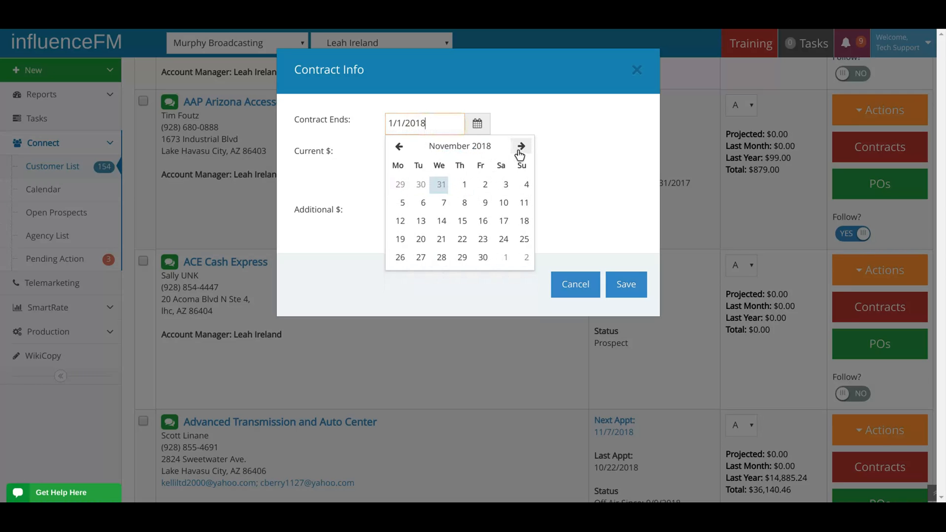
{"action": "left_click", "coordinate": [519, 150]}
{"action": "left_click", "coordinate": [519, 151]}
{"action": "left_click", "coordinate": [519, 151]}
{"action": "left_click", "coordinate": [519, 151]}
{"action": "left_click", "coordinate": [519, 151]}
{"action": "left_click", "coordinate": [520, 150]}
{"action": "left_click", "coordinate": [519, 151]}
{"action": "left_click", "coordinate": [520, 150]}
{"action": "left_click", "coordinate": [520, 151]}
{"action": "left_click", "coordinate": [520, 151]}
{"action": "left_click", "coordinate": [519, 151]}
{"action": "left_click", "coordinate": [462, 257]}
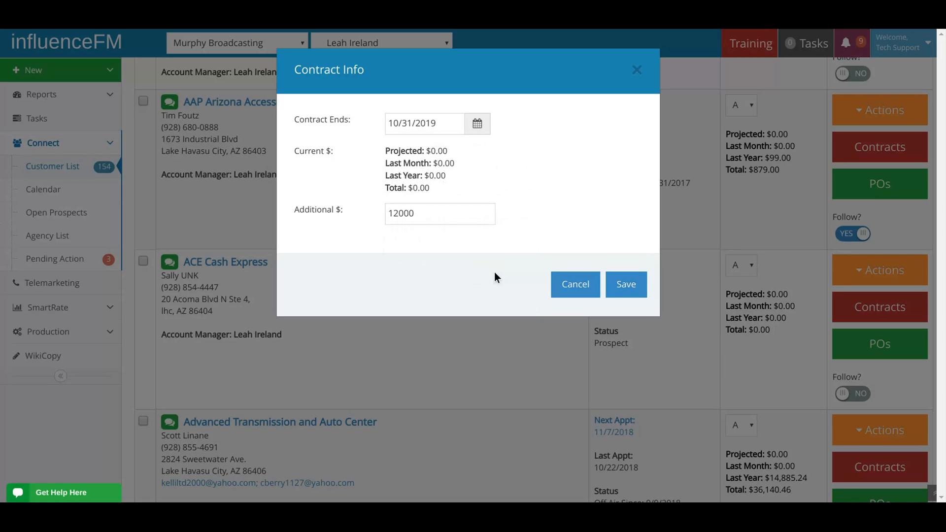
{"action": "left_click", "coordinate": [627, 292]}
{"action": "left_click", "coordinate": [572, 286]}
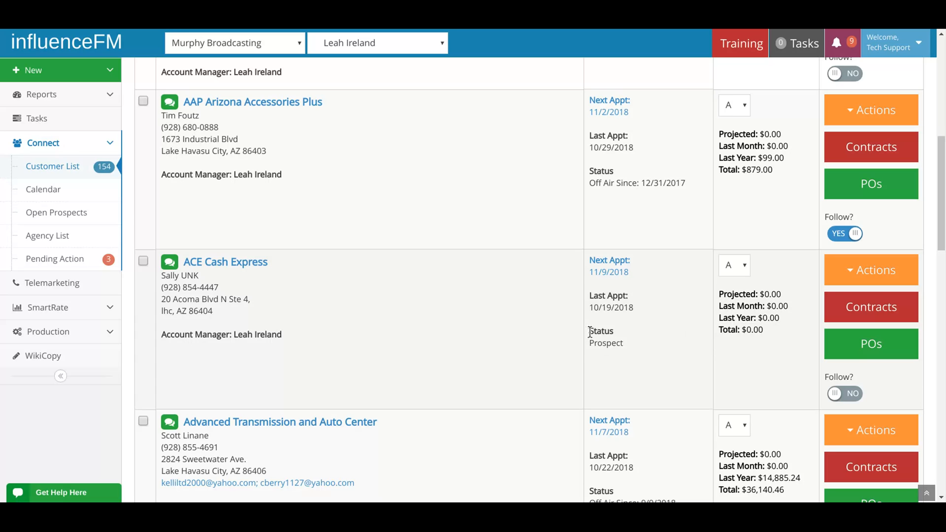
Examine the status of ACE Cash Express and the actions available for 360 Grind N Grill.
{"action": "left_click_drag", "start_coordinate": [624, 344], "coordinate": [587, 327]}
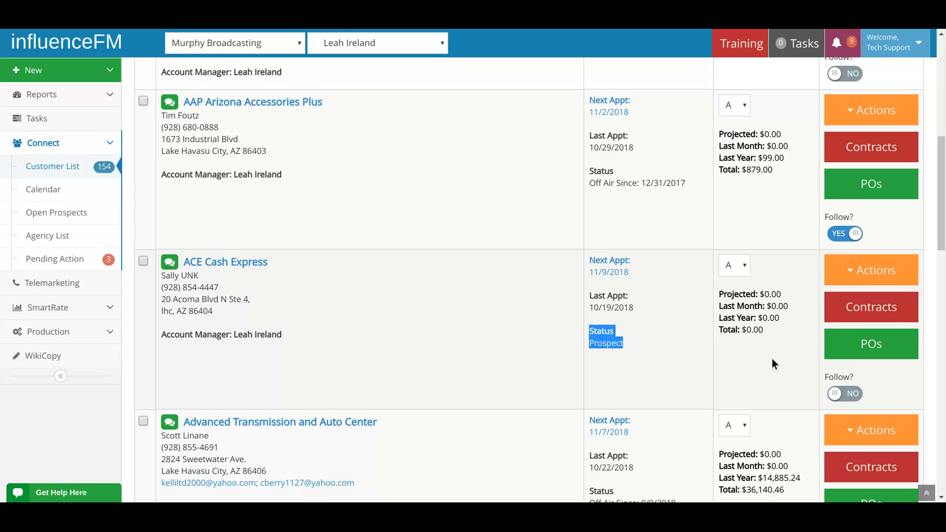
{"action": "scroll", "coordinate": [772, 357], "scroll_direction": "up", "scroll_amount": 9}
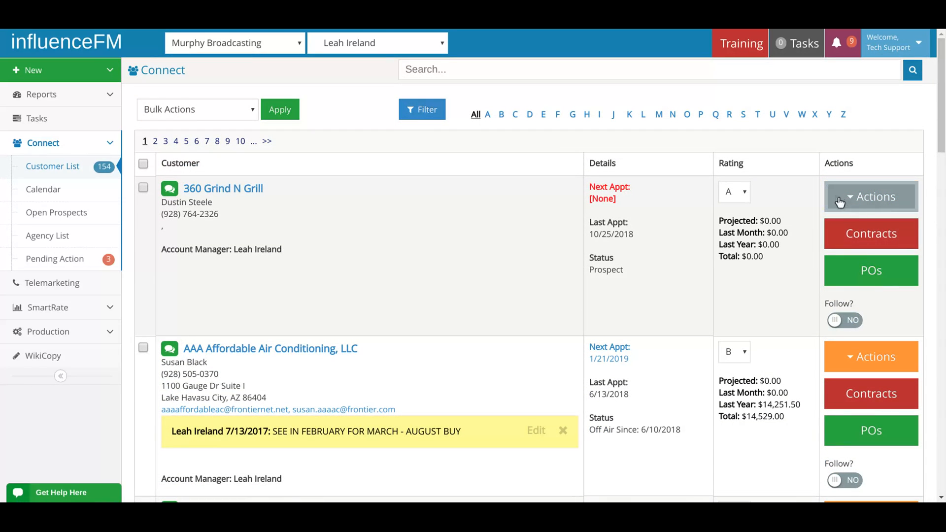
{"action": "left_click", "coordinate": [860, 202]}
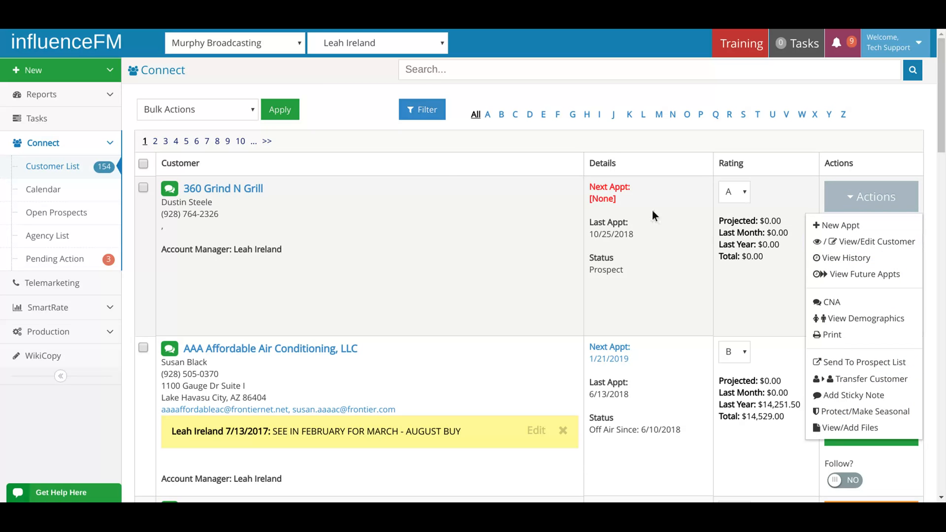
Review the customer info and social media sections of the 360 Grind N Grill contact record, leaving it unedited.
{"action": "left_click", "coordinate": [230, 193]}
{"action": "left_click", "coordinate": [360, 218]}
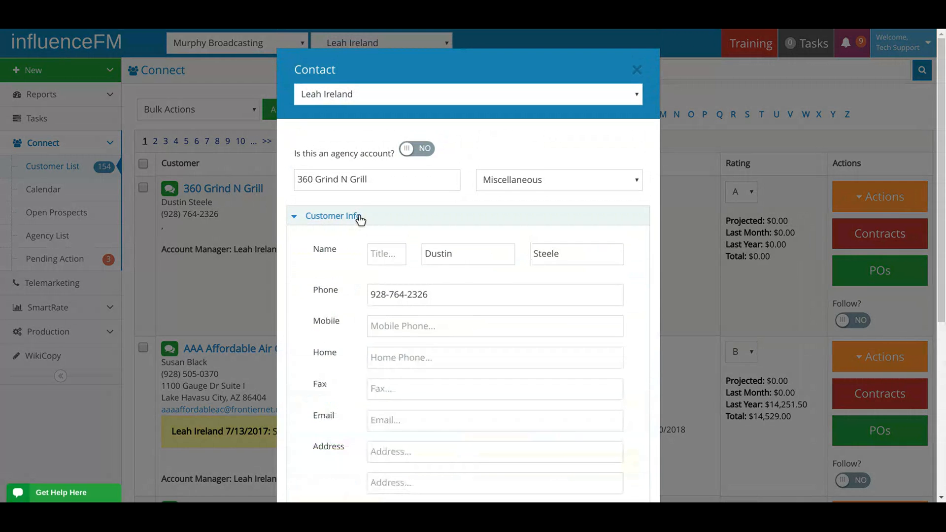
{"action": "left_click", "coordinate": [360, 218]}
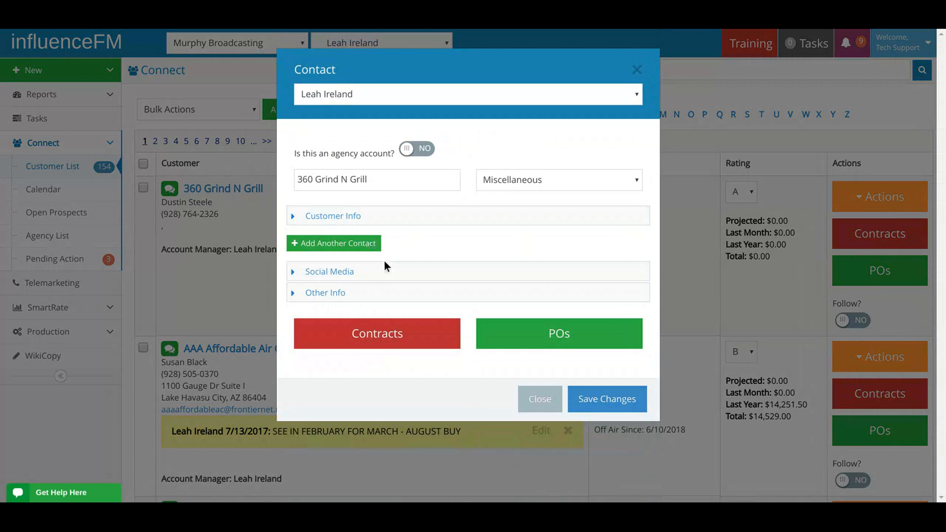
{"action": "left_click", "coordinate": [356, 272]}
{"action": "left_click", "coordinate": [357, 271]}
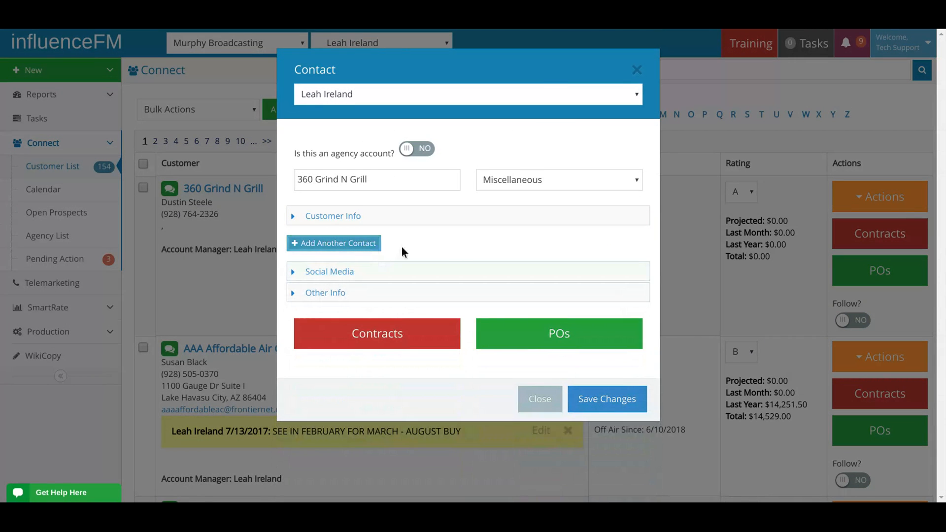
{"action": "left_click", "coordinate": [638, 69]}
Read through the customer history of 360 Grind N Grill and close it without adding a note.
{"action": "left_click", "coordinate": [854, 197]}
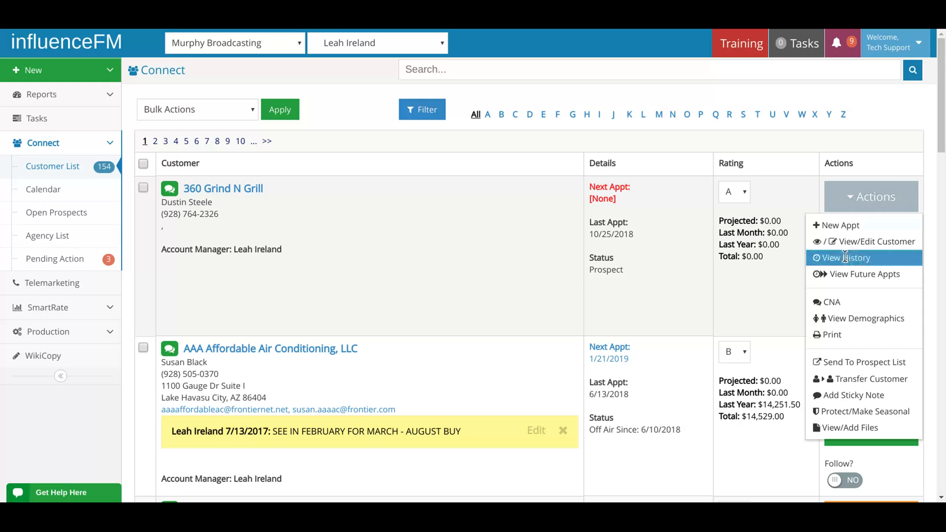
{"action": "left_click", "coordinate": [870, 259]}
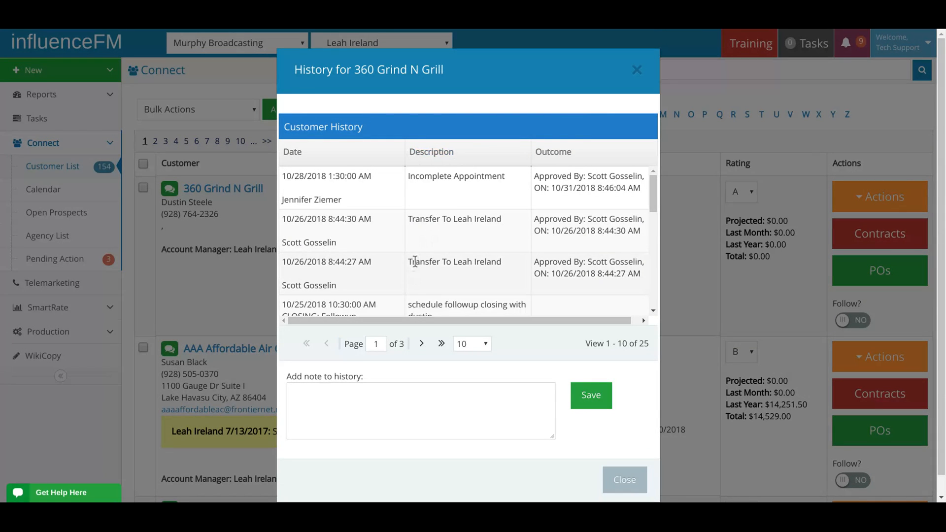
{"action": "scroll", "coordinate": [447, 248], "scroll_direction": "down", "scroll_amount": 3}
{"action": "scroll", "coordinate": [447, 247], "scroll_direction": "down", "scroll_amount": 1}
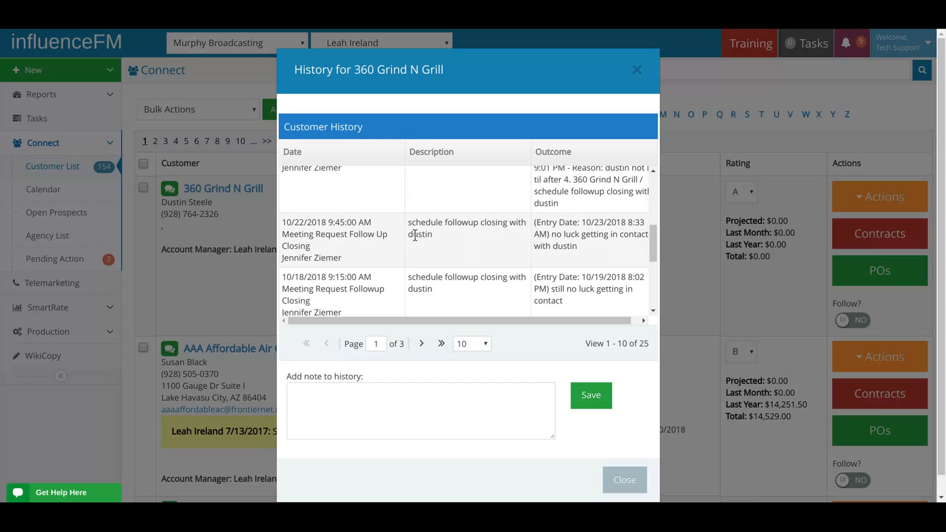
{"action": "scroll", "coordinate": [367, 252], "scroll_direction": "down", "scroll_amount": 3}
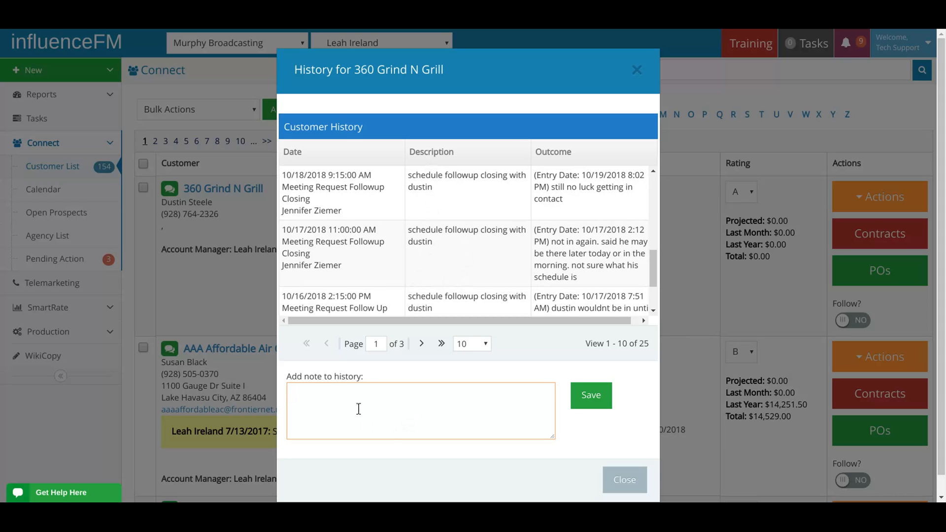
{"action": "left_click", "coordinate": [637, 71]}
Check the future appointments of 360 Grind N Grill and AAA Affordable Air Conditioning, LLC.
{"action": "left_click", "coordinate": [872, 196]}
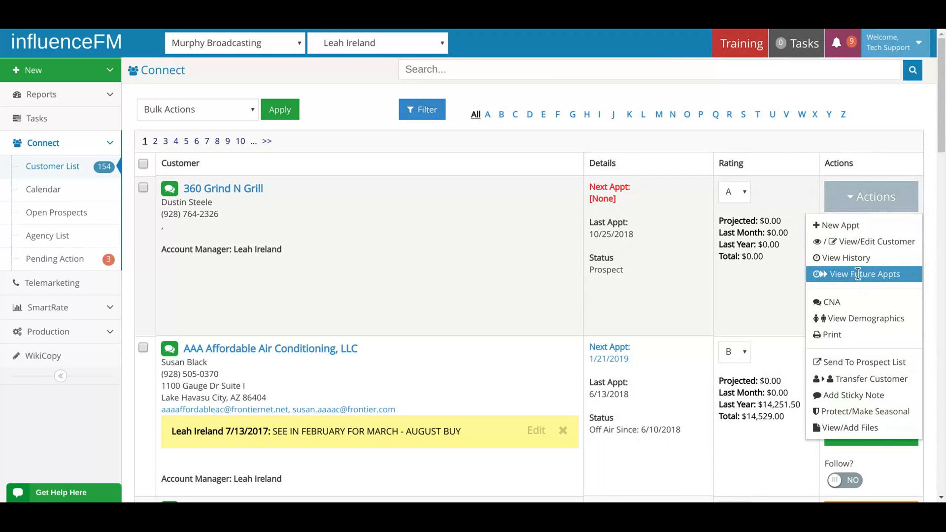
{"action": "left_click", "coordinate": [628, 290]}
{"action": "scroll", "coordinate": [666, 284], "scroll_direction": "down", "scroll_amount": 3}
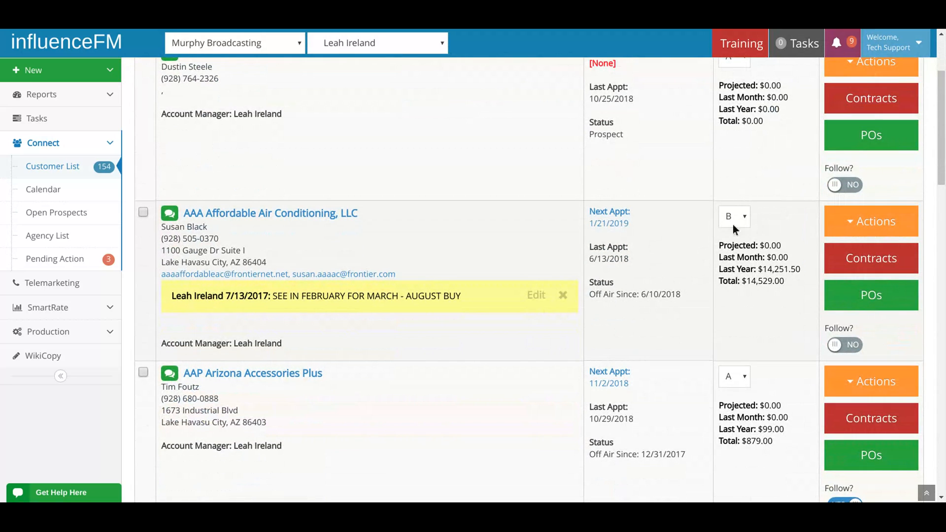
{"action": "left_click", "coordinate": [860, 228]}
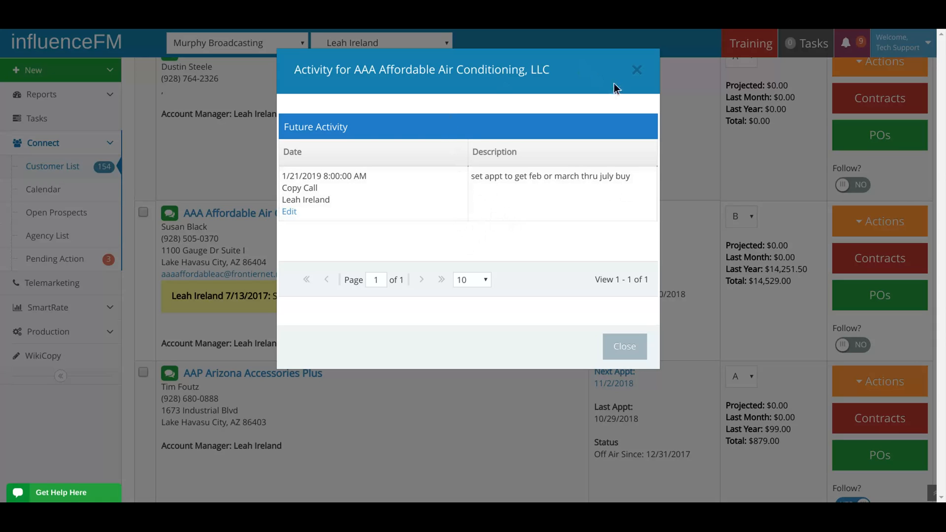
{"action": "left_click", "coordinate": [638, 73]}
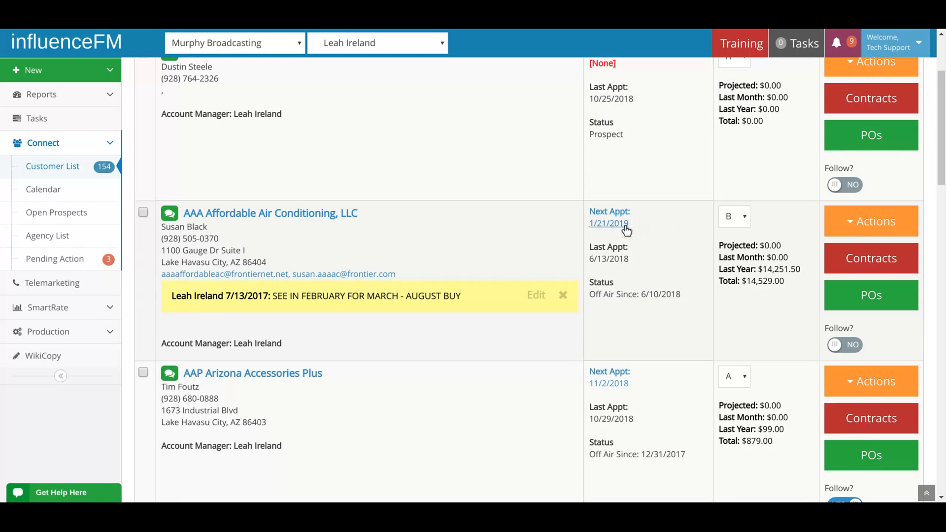
Examine who created the customer needs analyses for AAA Affordable Air Conditioning, LLC, and close the list.
{"action": "left_click", "coordinate": [870, 222]}
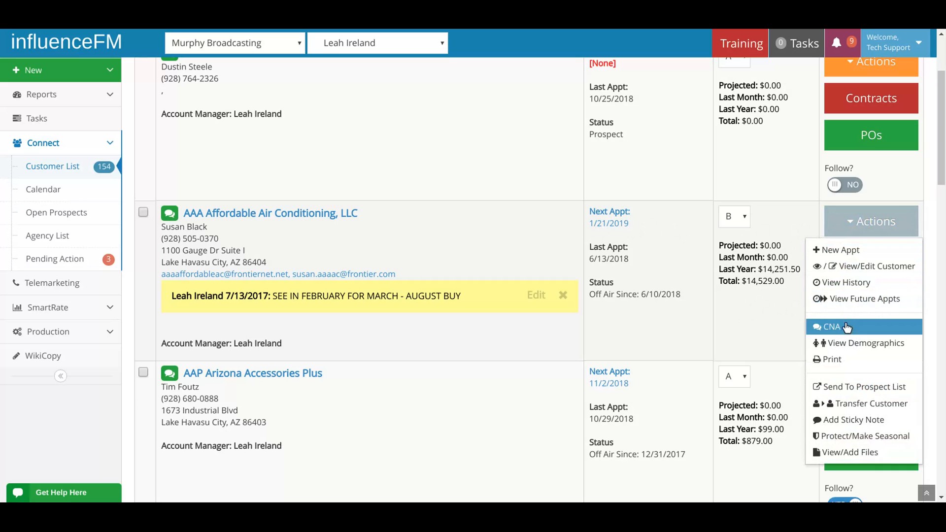
{"action": "left_click", "coordinate": [844, 327]}
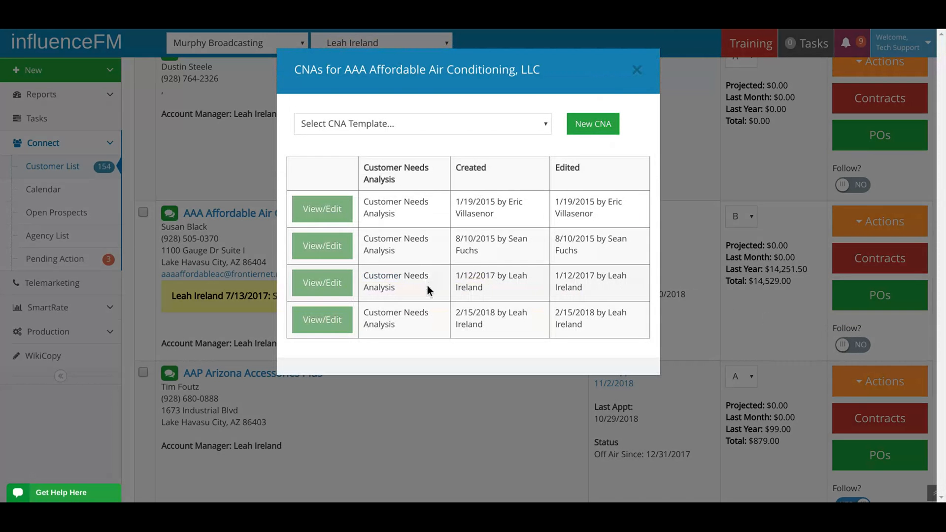
{"action": "left_click", "coordinate": [586, 124]}
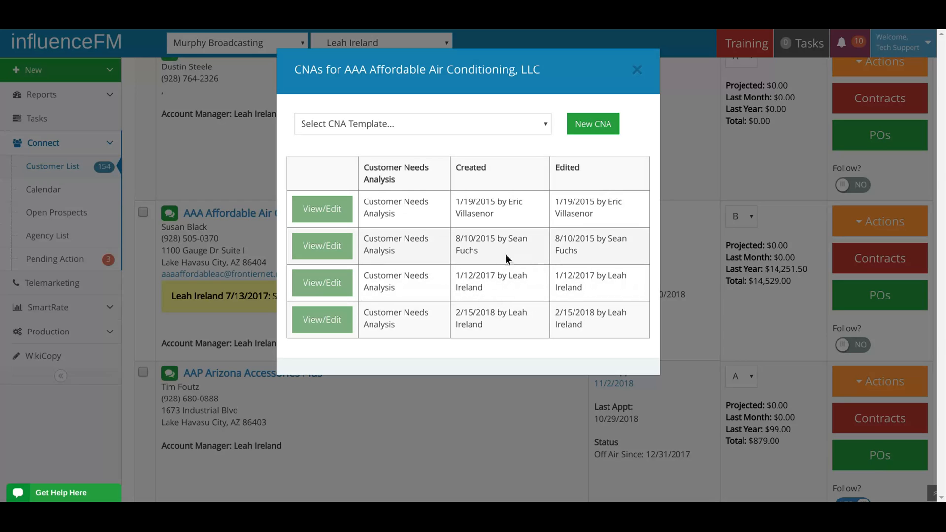
{"action": "left_click_drag", "start_coordinate": [518, 239], "coordinate": [479, 250]}
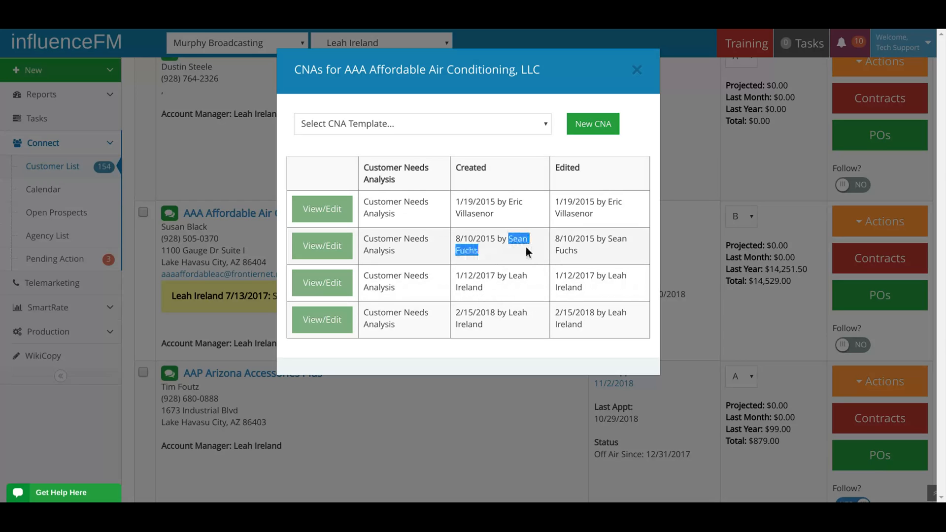
{"action": "left_click_drag", "start_coordinate": [509, 202], "coordinate": [493, 214]}
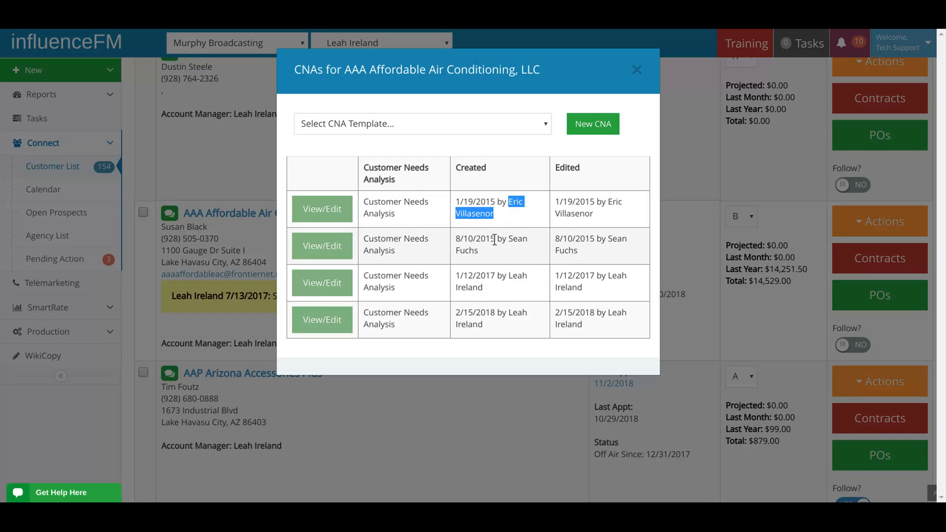
{"action": "left_click", "coordinate": [637, 71]}
Review the demographics form of AAA Affordable Air Conditioning, LLC, from gender to household details, and close it without changes.
{"action": "left_click", "coordinate": [875, 225]}
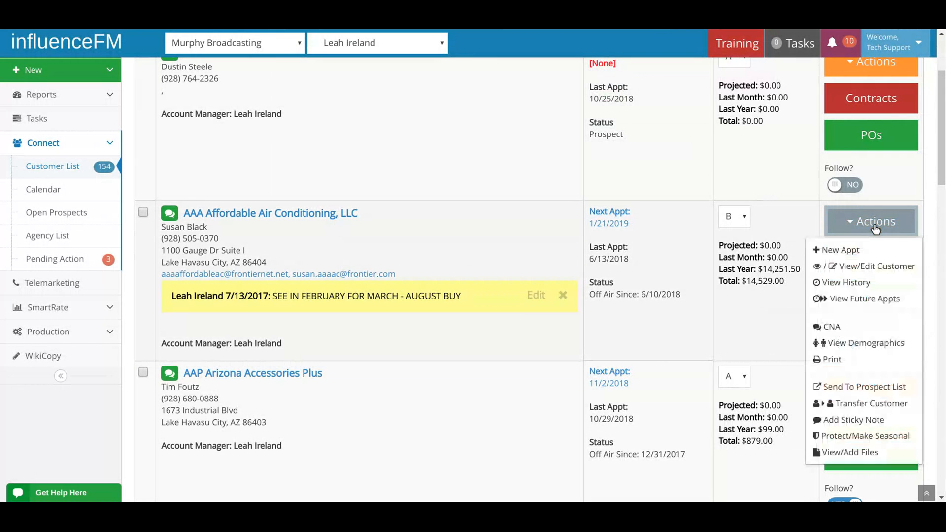
{"action": "left_click", "coordinate": [873, 349]}
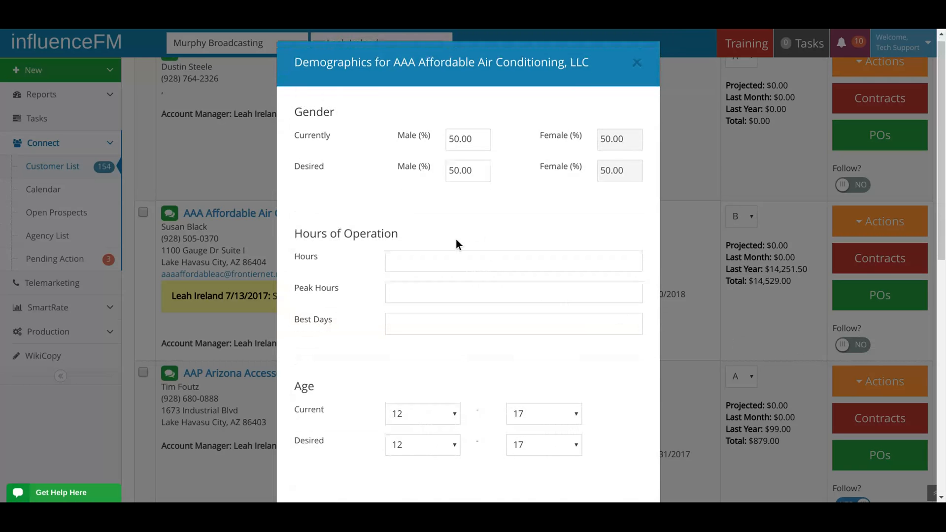
{"action": "scroll", "coordinate": [456, 238], "scroll_direction": "down", "scroll_amount": 1}
{"action": "scroll", "coordinate": [457, 238], "scroll_direction": "up", "scroll_amount": 1}
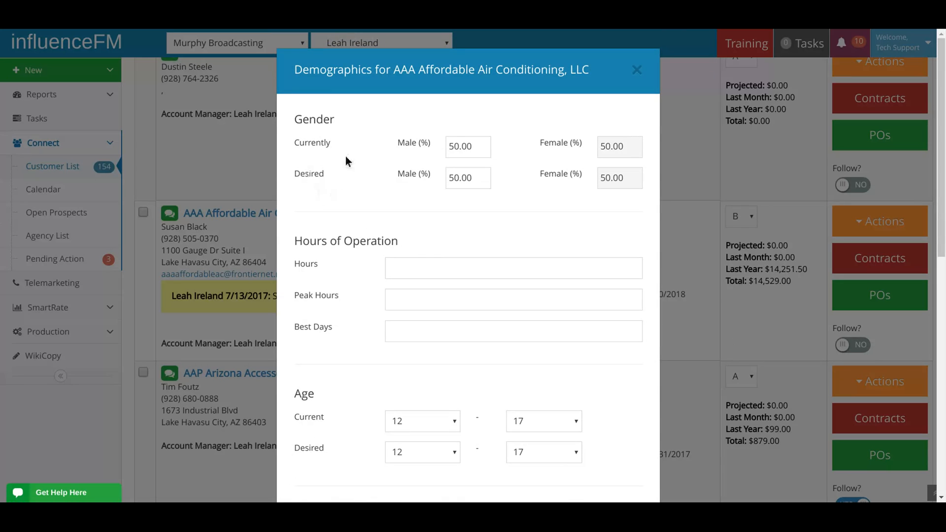
{"action": "scroll", "coordinate": [364, 224], "scroll_direction": "down", "scroll_amount": 3}
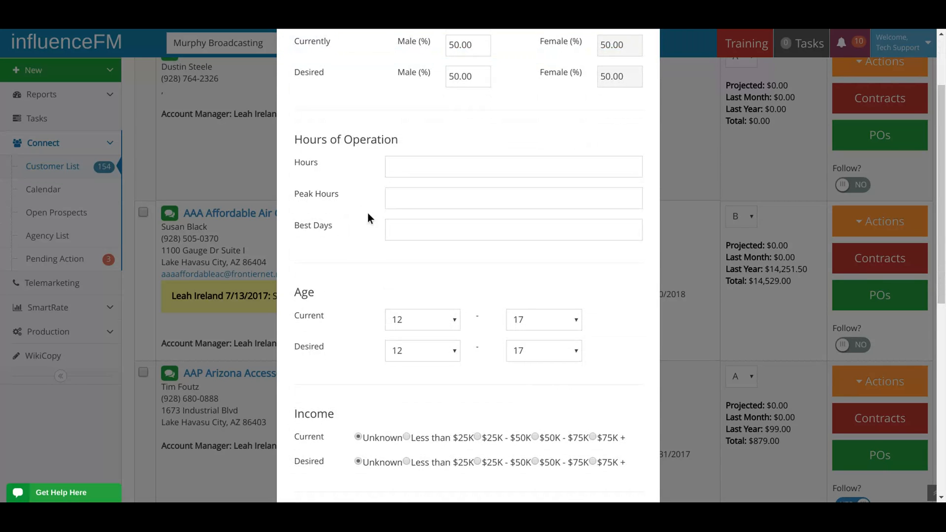
{"action": "scroll", "coordinate": [365, 214], "scroll_direction": "down", "scroll_amount": 9}
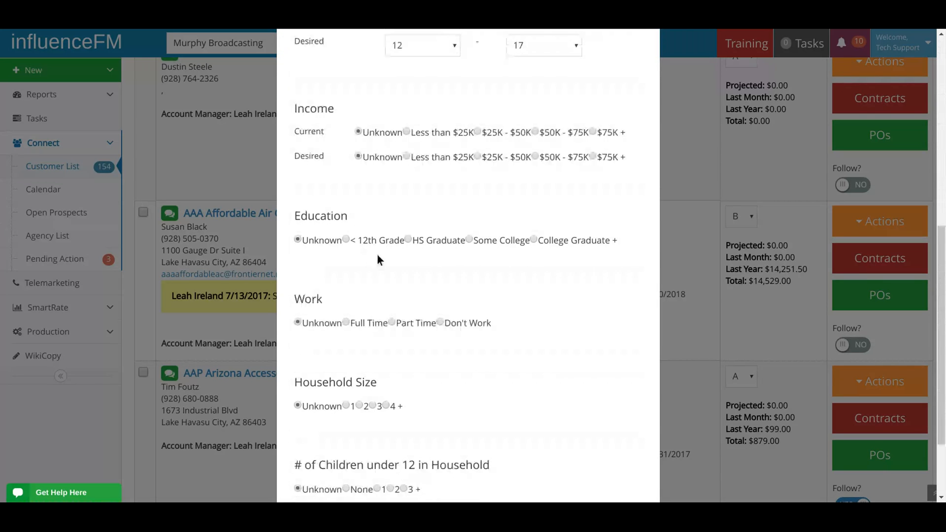
{"action": "scroll", "coordinate": [404, 261], "scroll_direction": "down", "scroll_amount": 3}
{"action": "scroll", "coordinate": [466, 259], "scroll_direction": "up", "scroll_amount": 12}
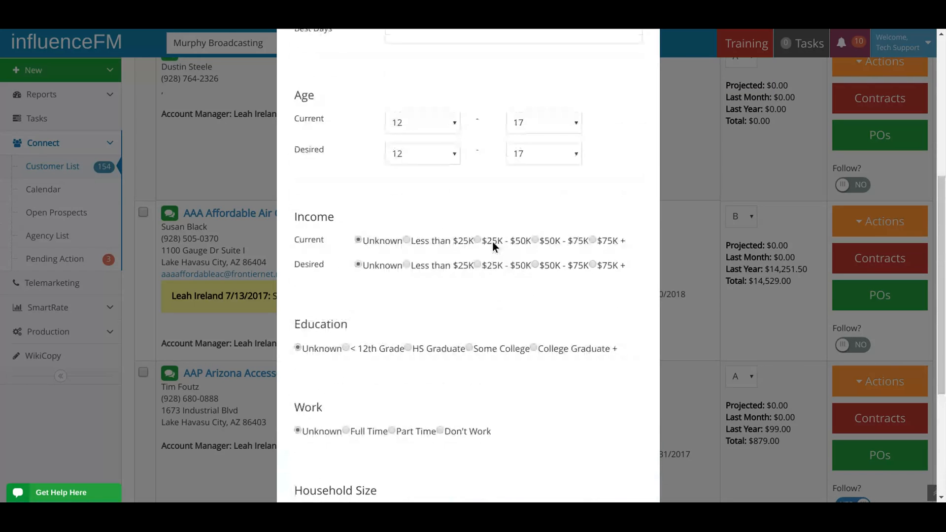
{"action": "scroll", "coordinate": [548, 168], "scroll_direction": "up", "scroll_amount": 3}
{"action": "left_click", "coordinate": [636, 70]}
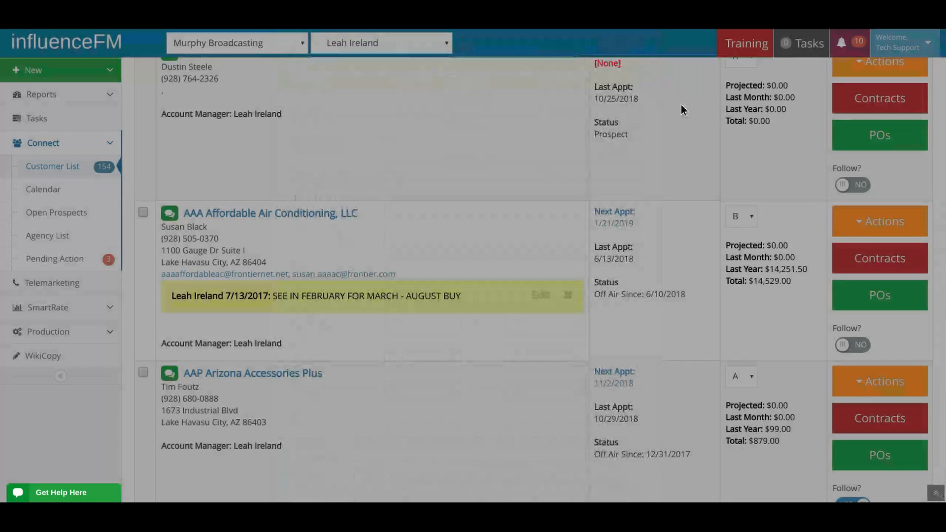
Open the open-prospects request form for AAA Affordable Air Conditioning, LLC, and close it without sending a request.
{"action": "left_click", "coordinate": [888, 233]}
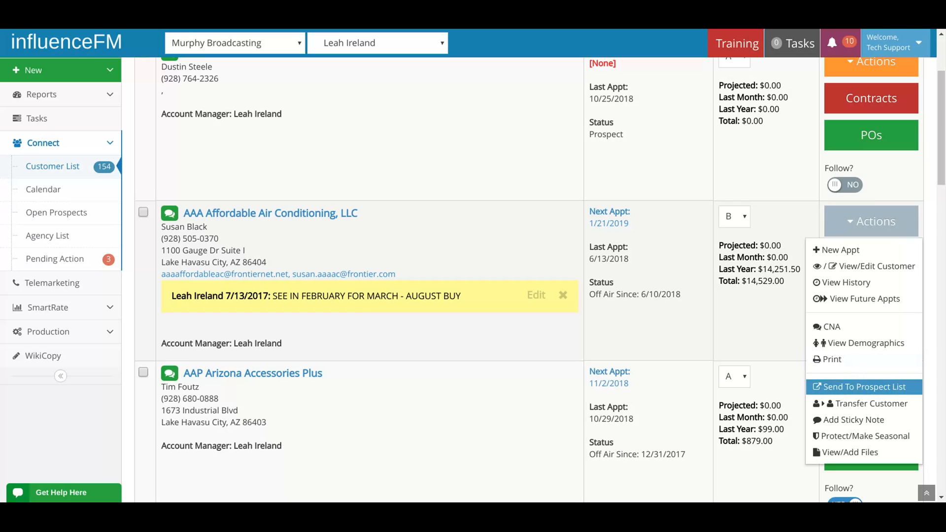
{"action": "left_click", "coordinate": [844, 388]}
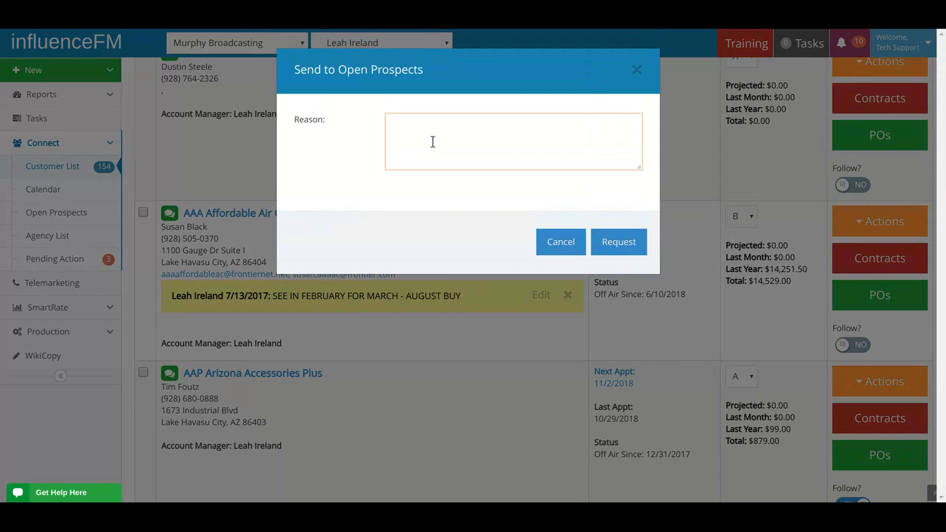
{"action": "left_click", "coordinate": [636, 71]}
Look over the remaining customer actions of AAA Affordable Air Conditioning, LLC and 360 Grind N Grill, including transfer, sticky note and seasonal protection.
{"action": "left_click", "coordinate": [872, 221]}
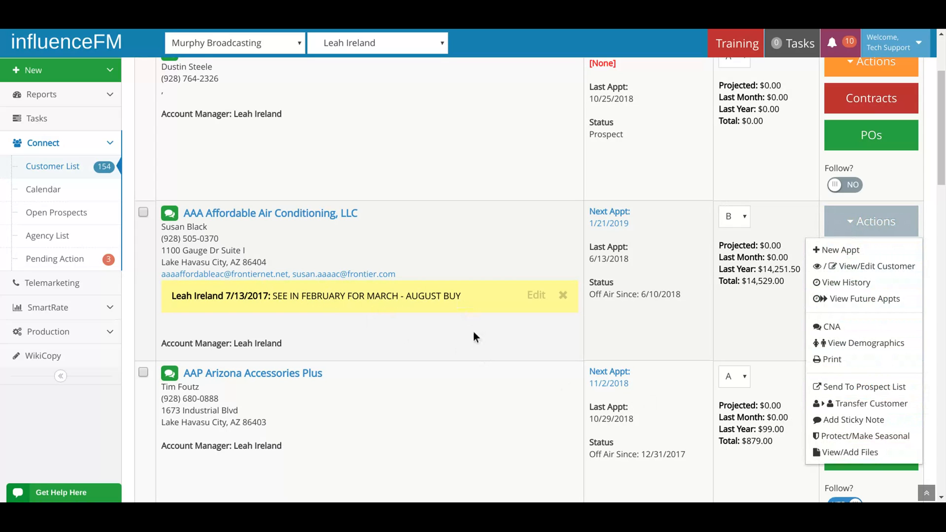
{"action": "scroll", "coordinate": [512, 323], "scroll_direction": "down", "scroll_amount": 10}
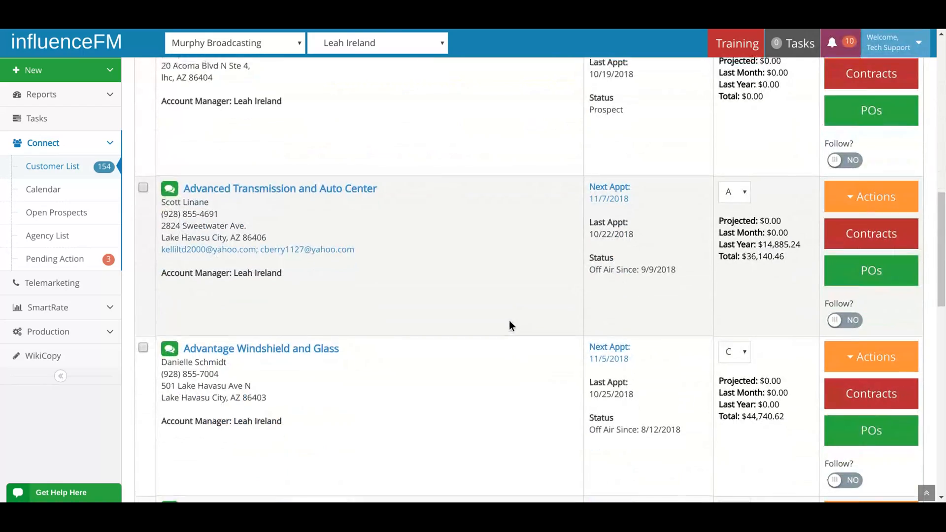
{"action": "scroll", "coordinate": [510, 320], "scroll_direction": "up", "scroll_amount": 6}
{"action": "scroll", "coordinate": [511, 319], "scroll_direction": "up", "scroll_amount": 6}
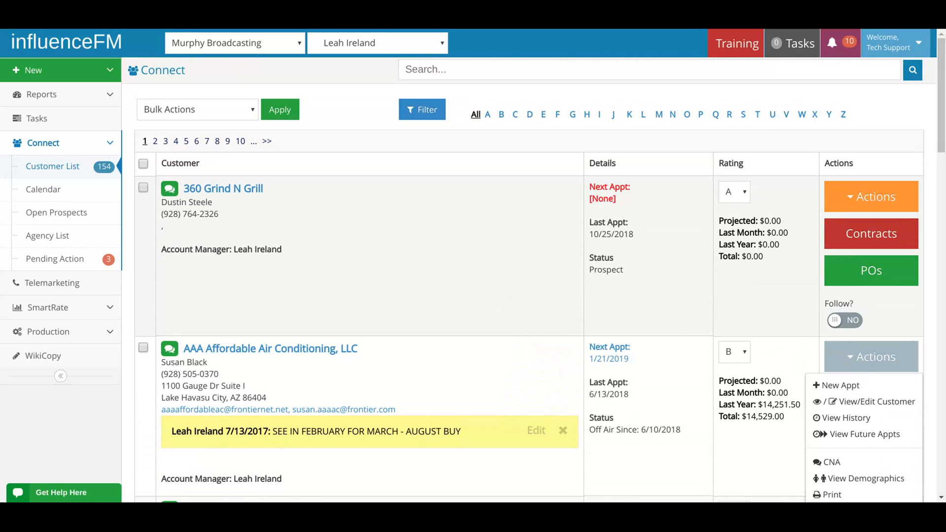
{"action": "left_click", "coordinate": [871, 198]}
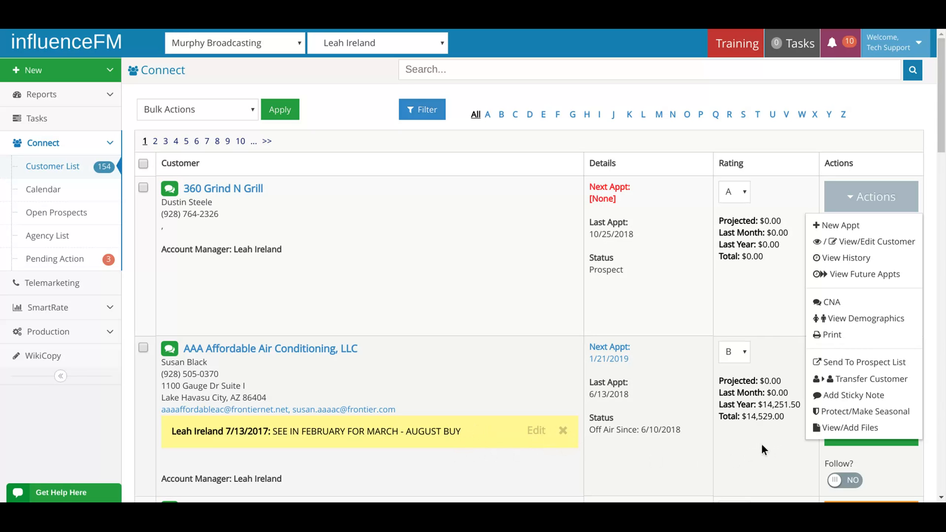
{"action": "scroll", "coordinate": [744, 423], "scroll_direction": "down", "scroll_amount": 1}
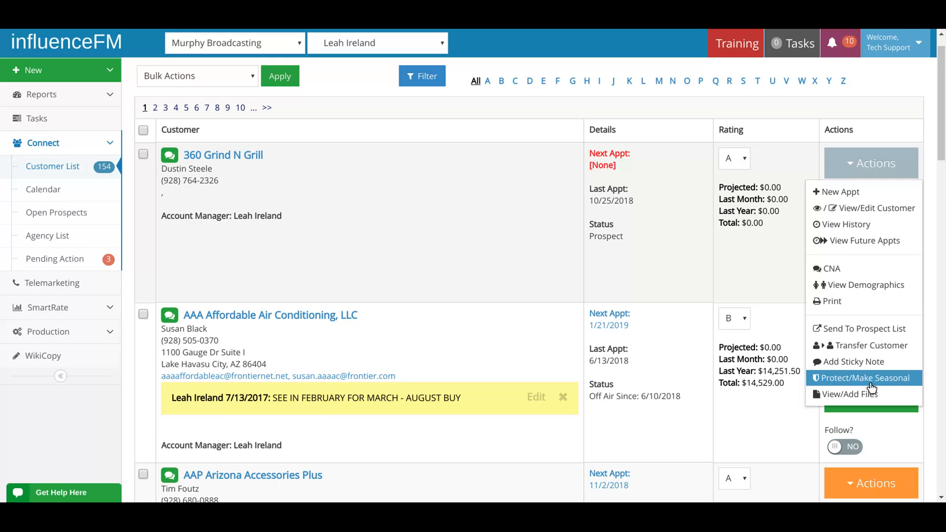
{"action": "left_click", "coordinate": [440, 312]}
Find AMERIGAS PROPANE LP (Events) in the customer list, view its stored files and close them.
{"action": "scroll", "coordinate": [440, 315], "scroll_direction": "down", "scroll_amount": 4}
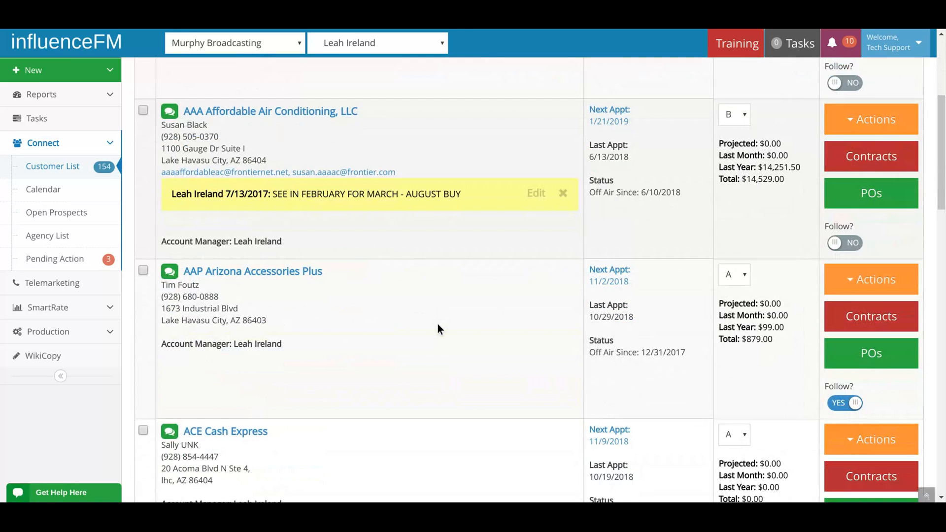
{"action": "scroll", "coordinate": [439, 326], "scroll_direction": "down", "scroll_amount": 18}
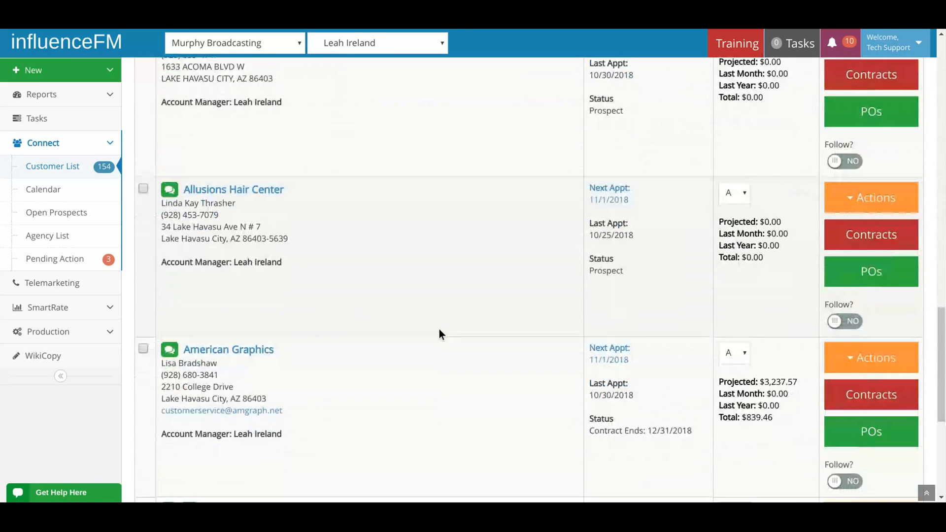
{"action": "scroll", "coordinate": [439, 330], "scroll_direction": "down", "scroll_amount": 4}
{"action": "scroll", "coordinate": [416, 335], "scroll_direction": "down", "scroll_amount": 2}
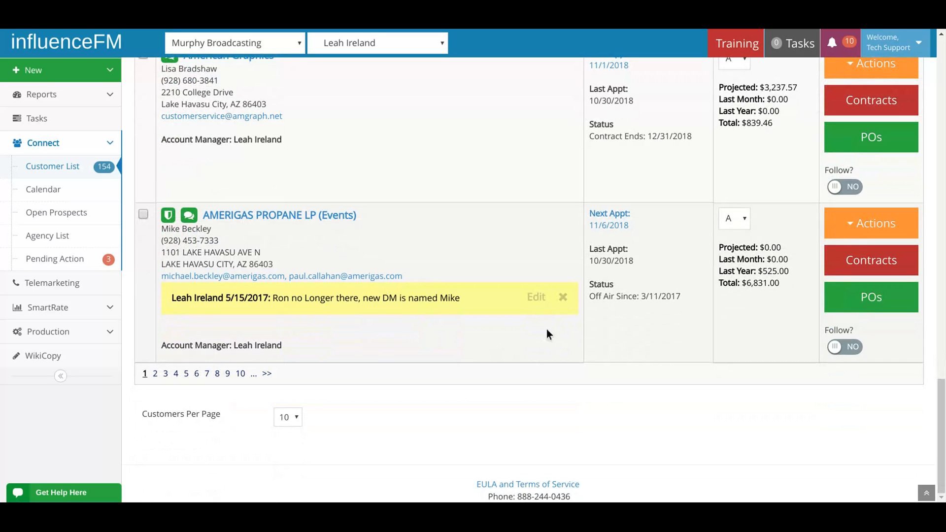
{"action": "left_click", "coordinate": [858, 223]}
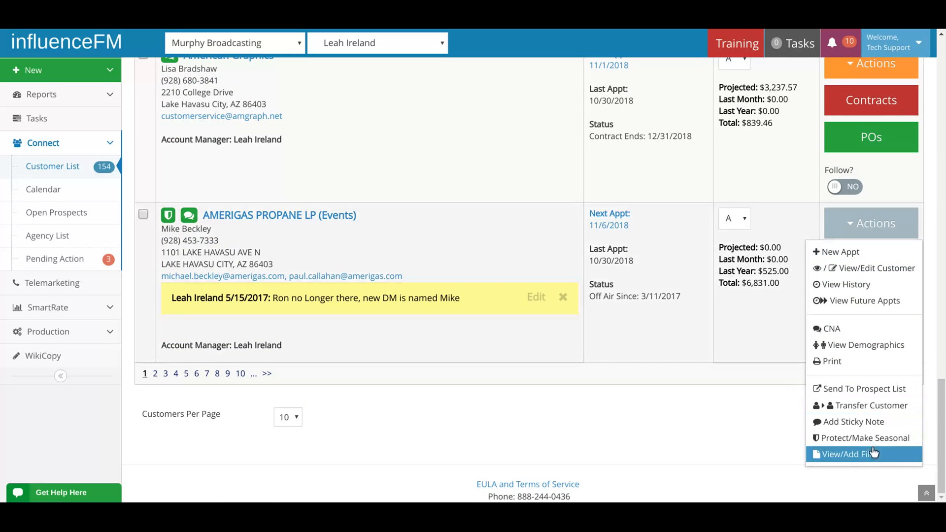
{"action": "left_click", "coordinate": [854, 456]}
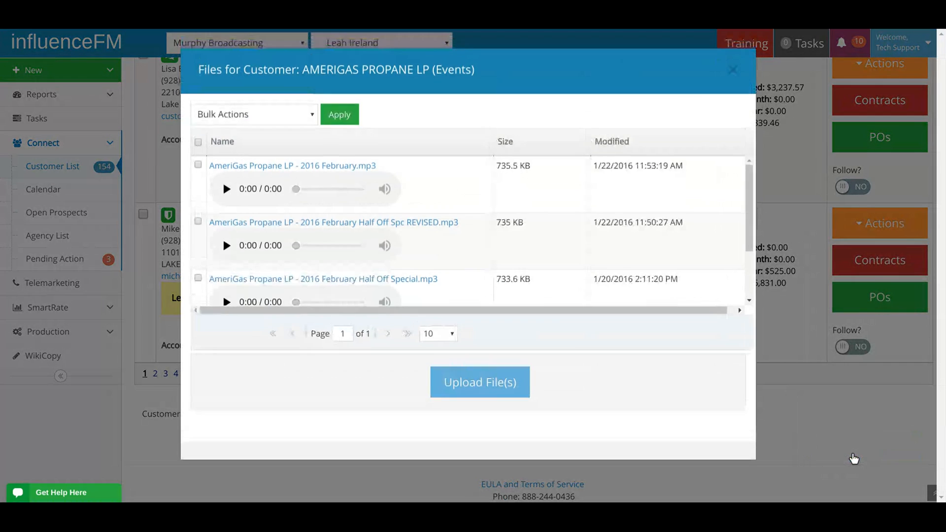
{"action": "left_click", "coordinate": [734, 71]}
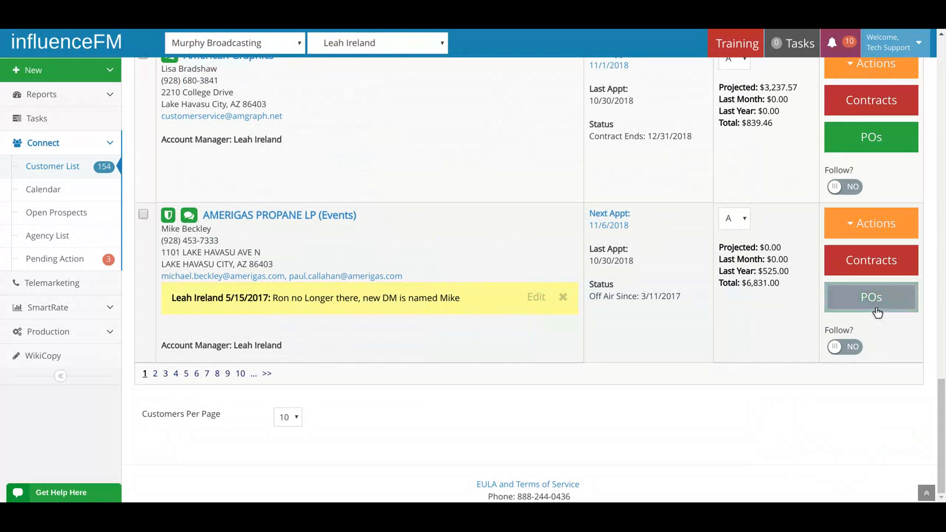
{"action": "left_click", "coordinate": [876, 309]}
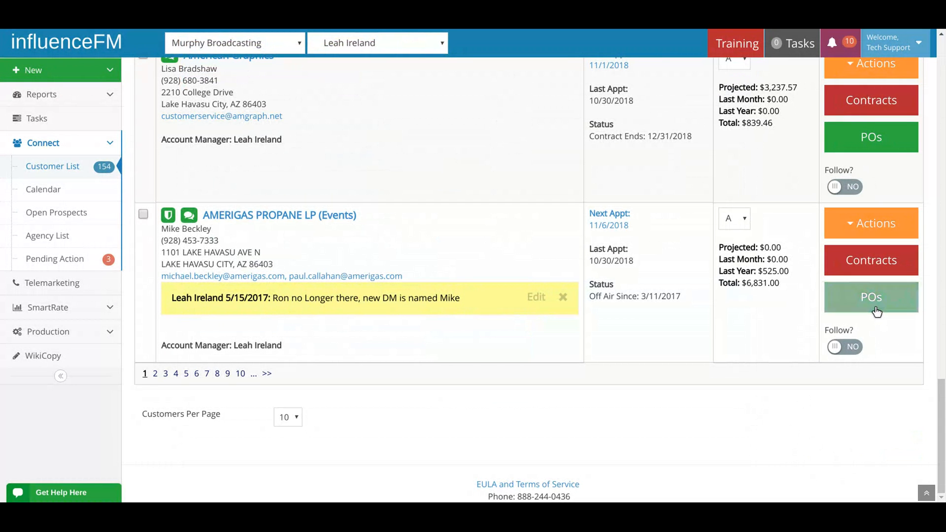
Download "AmeriGas Propane LP - 2016 February.mp3" and "AmeriGas Propane LP - 2016 February Half Off Special.mp3" from the files of AMERIGAS PROPANE LP (Events).
{"action": "left_click", "coordinate": [842, 222]}
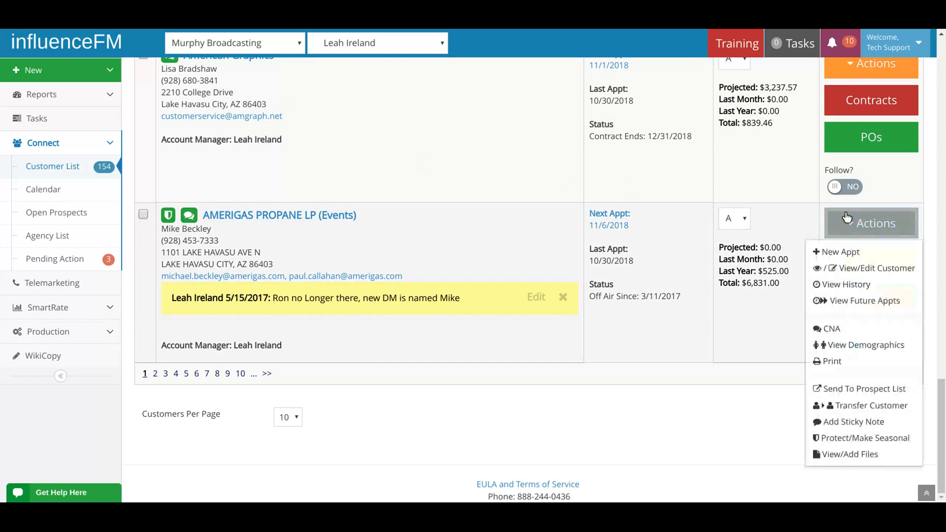
{"action": "left_click", "coordinate": [838, 454]}
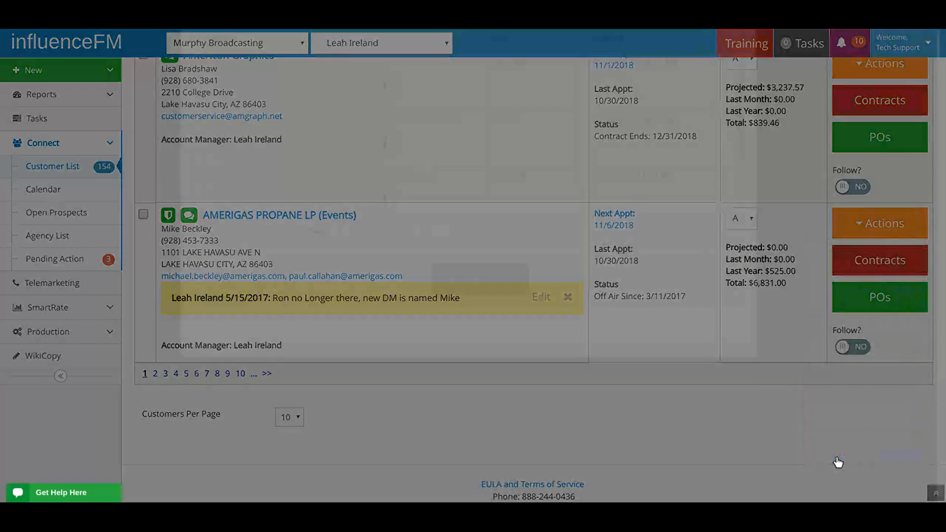
{"action": "scroll", "coordinate": [421, 197], "scroll_direction": "down", "scroll_amount": 1}
{"action": "scroll", "coordinate": [422, 196], "scroll_direction": "down", "scroll_amount": 3}
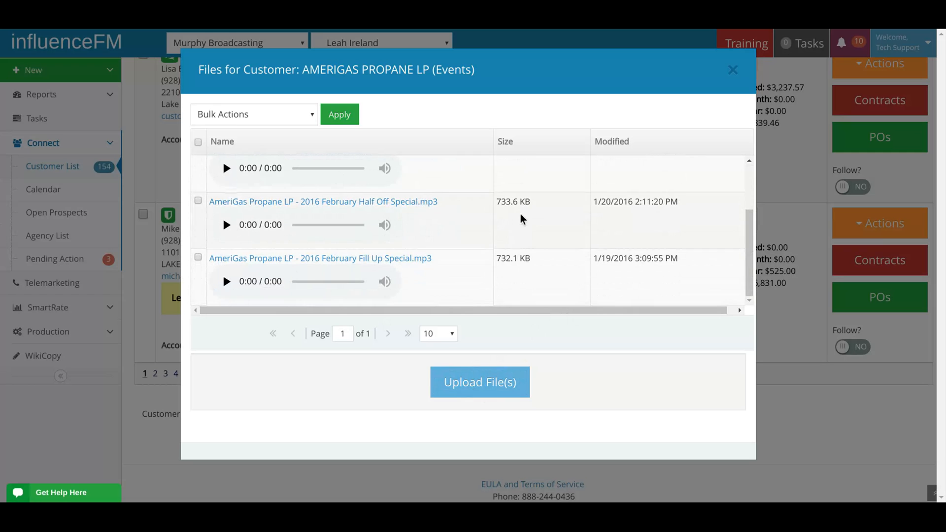
{"action": "scroll", "coordinate": [202, 167], "scroll_direction": "up", "scroll_amount": 3}
{"action": "left_click", "coordinate": [198, 165]}
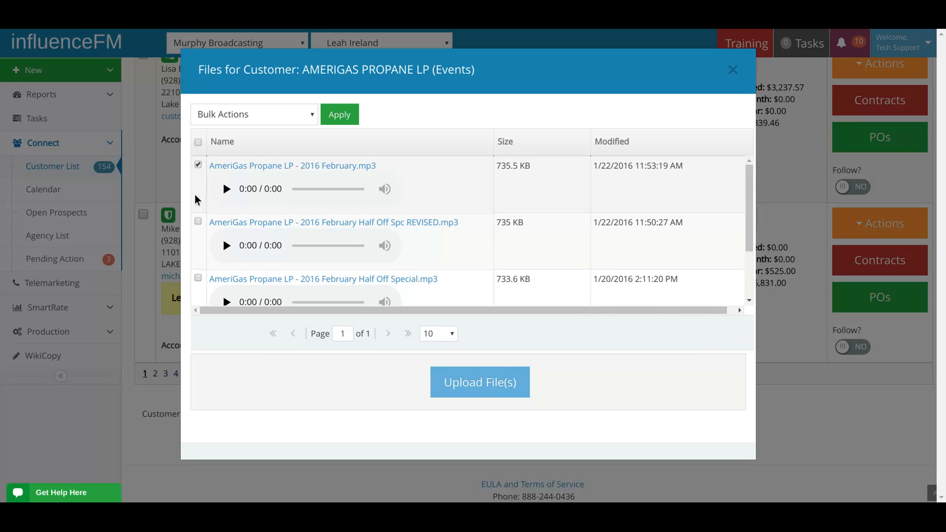
{"action": "left_click", "coordinate": [198, 279]}
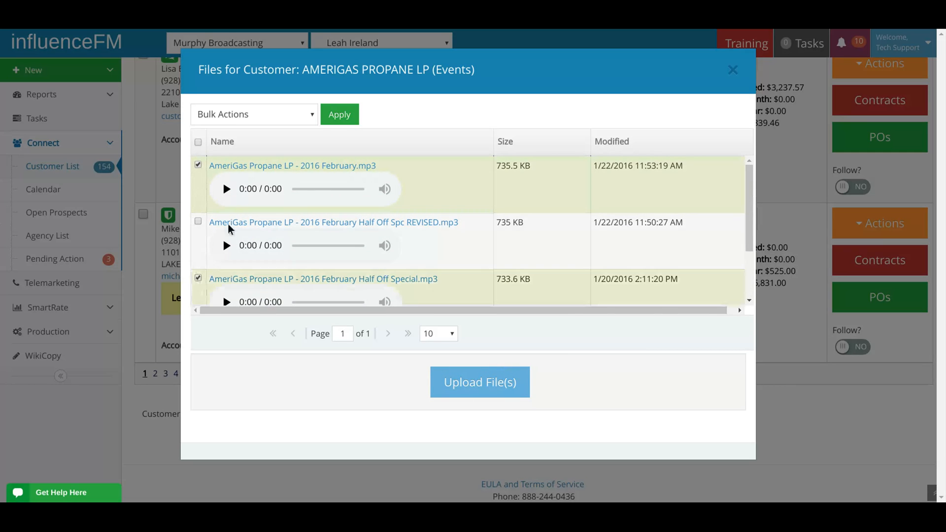
{"action": "left_click", "coordinate": [255, 115]}
{"action": "left_click", "coordinate": [309, 136]}
{"action": "left_click", "coordinate": [341, 115]}
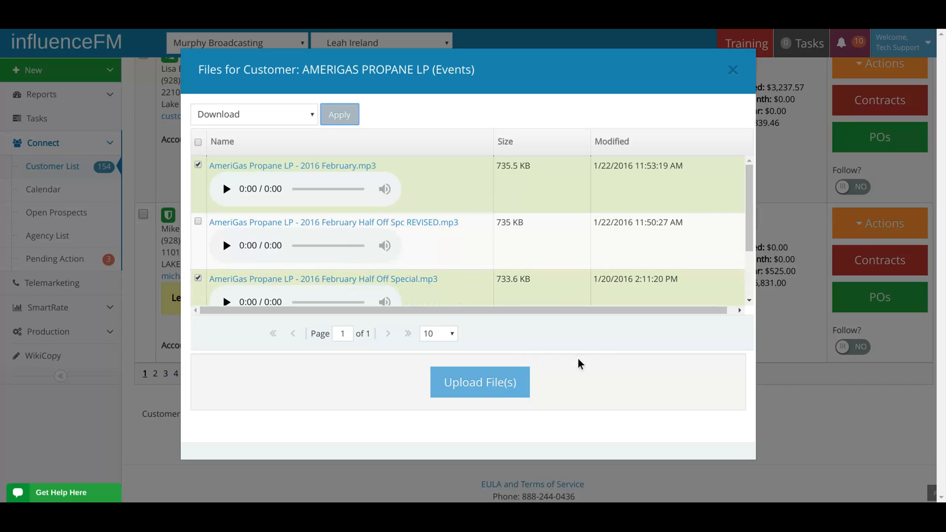
Deselect both AmeriGas audio files and close the customer's file list.
{"action": "left_click", "coordinate": [198, 165]}
{"action": "left_click", "coordinate": [199, 278]}
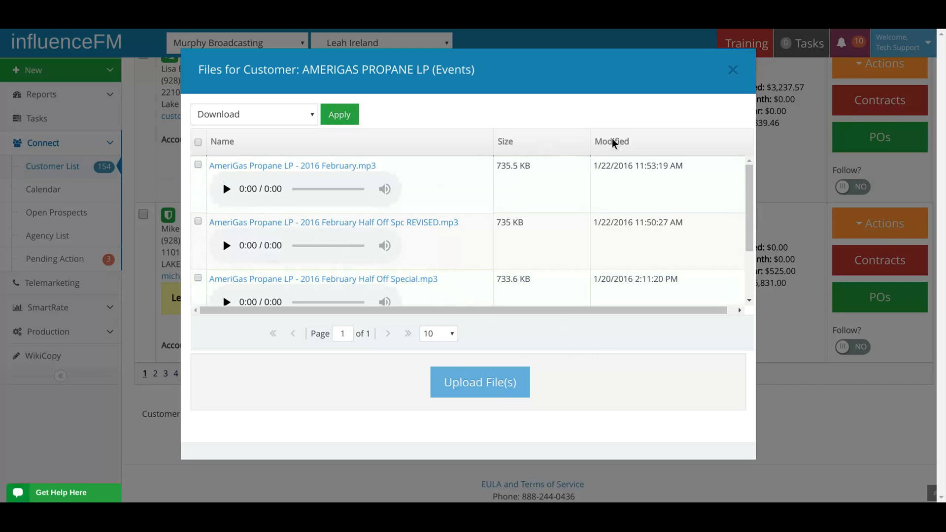
{"action": "left_click", "coordinate": [733, 70]}
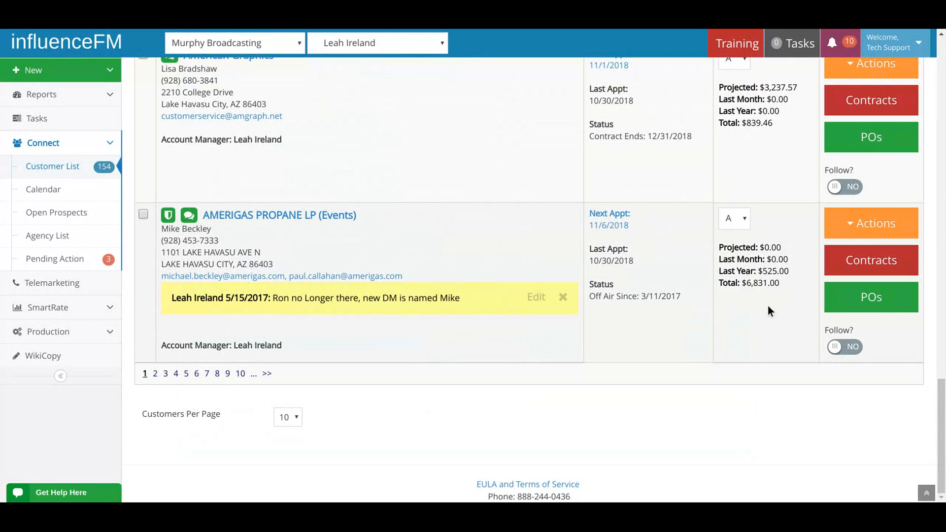
Turn following on for AAA Affordable Air Conditioning, LLC, and switch it back off.
{"action": "scroll", "coordinate": [767, 307], "scroll_direction": "up", "scroll_amount": 15}
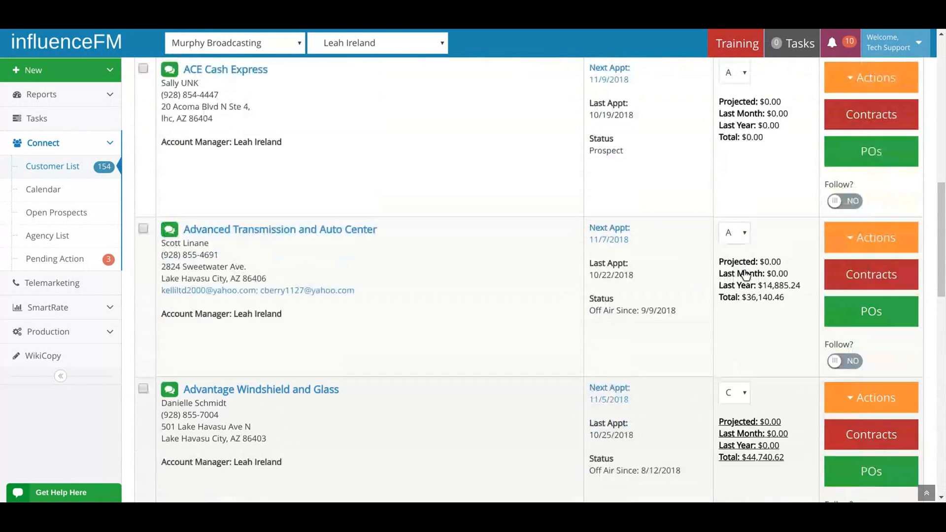
{"action": "scroll", "coordinate": [746, 274], "scroll_direction": "up", "scroll_amount": 10}
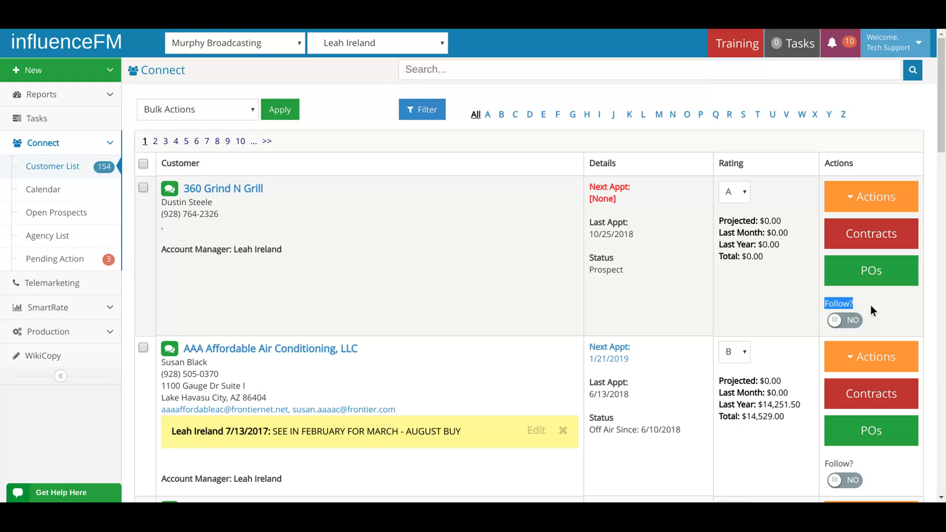
{"action": "scroll", "coordinate": [871, 306], "scroll_direction": "down", "scroll_amount": 3}
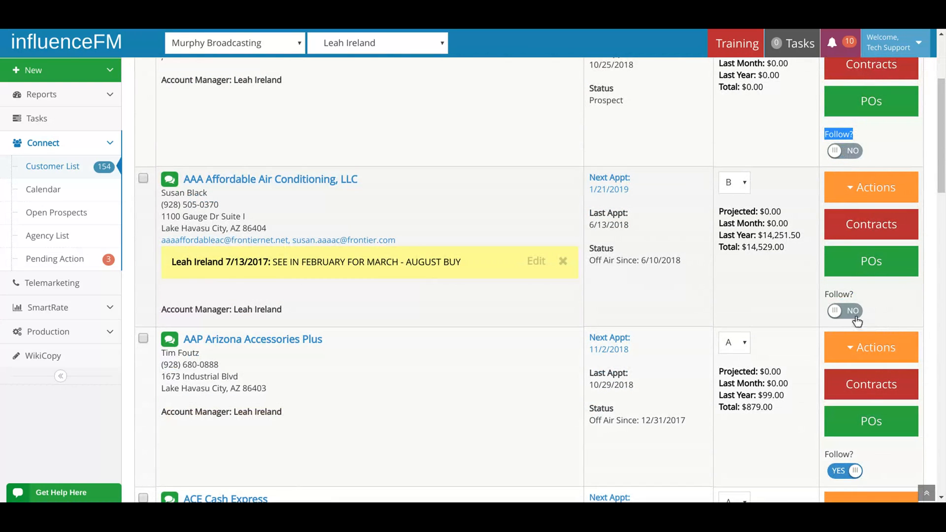
{"action": "left_click", "coordinate": [841, 312]}
{"action": "left_click", "coordinate": [847, 310]}
{"action": "scroll", "coordinate": [783, 294], "scroll_direction": "down", "scroll_amount": 5}
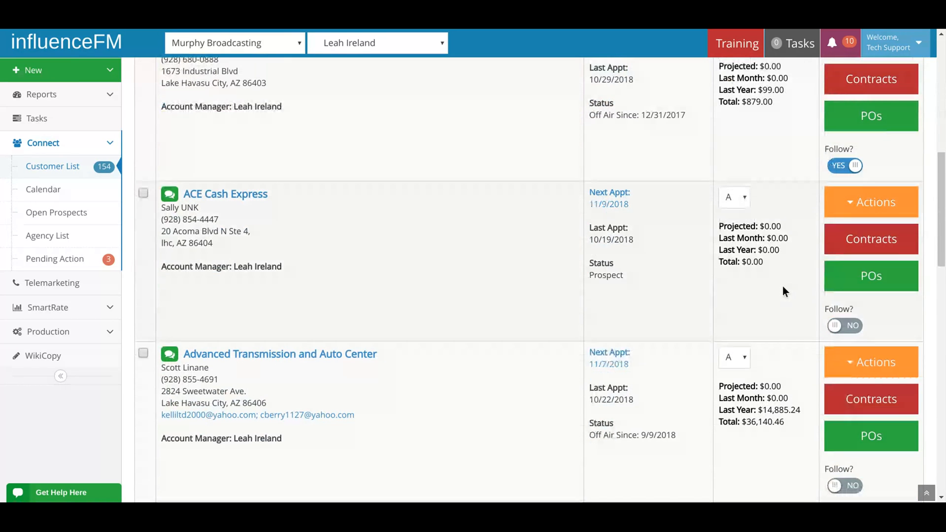
{"action": "scroll", "coordinate": [657, 235], "scroll_direction": "up", "scroll_amount": 8}
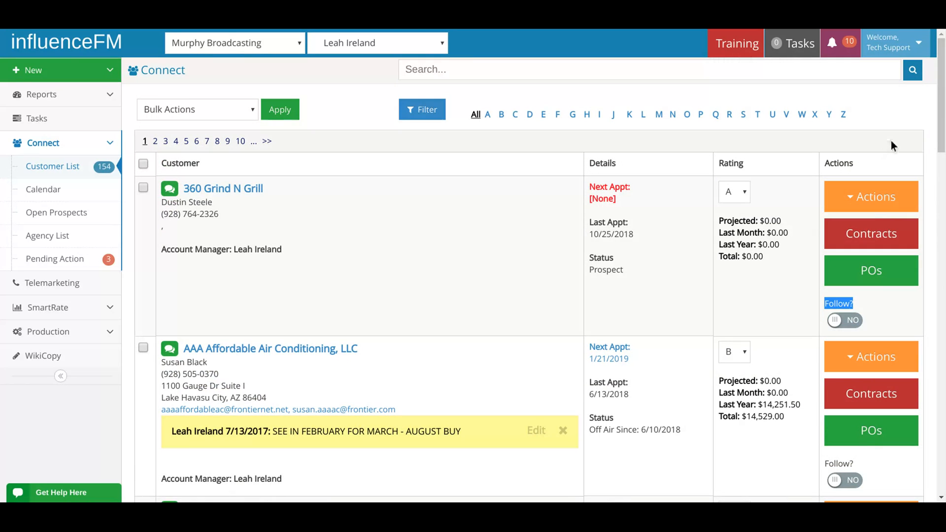
Set the number of customers per page to All at the end of the customer list.
{"action": "scroll", "coordinate": [941, 108], "scroll_direction": "down", "scroll_amount": 10}
{"action": "scroll", "coordinate": [943, 108], "scroll_direction": "down", "scroll_amount": 5}
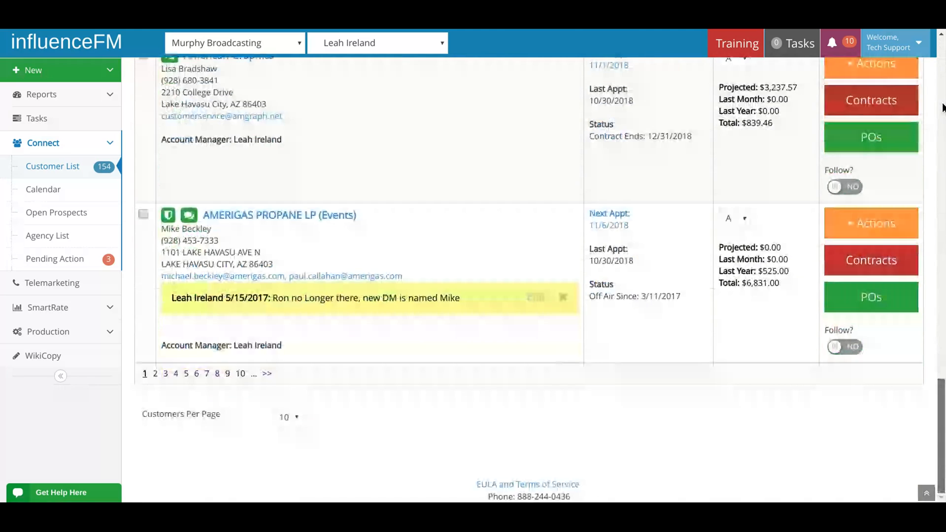
{"action": "left_click_drag", "start_coordinate": [142, 416], "coordinate": [280, 429]}
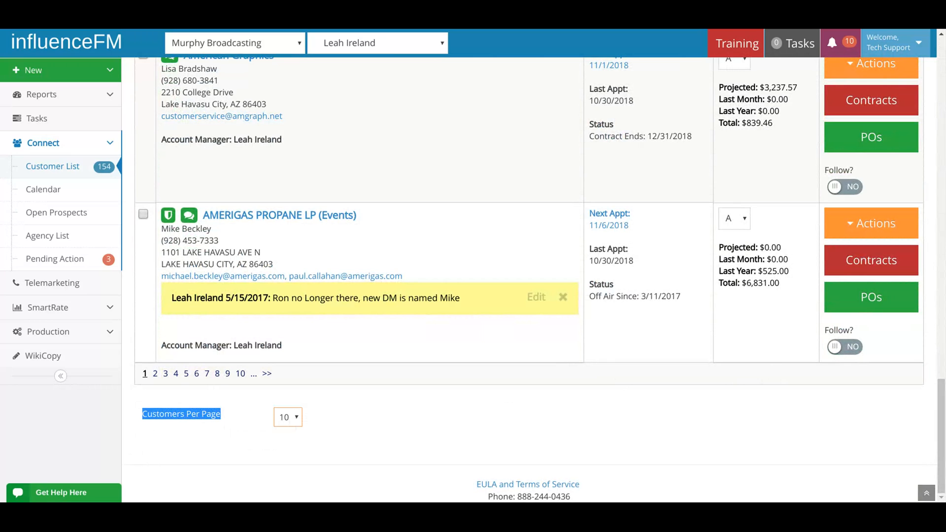
{"action": "left_click", "coordinate": [287, 472]}
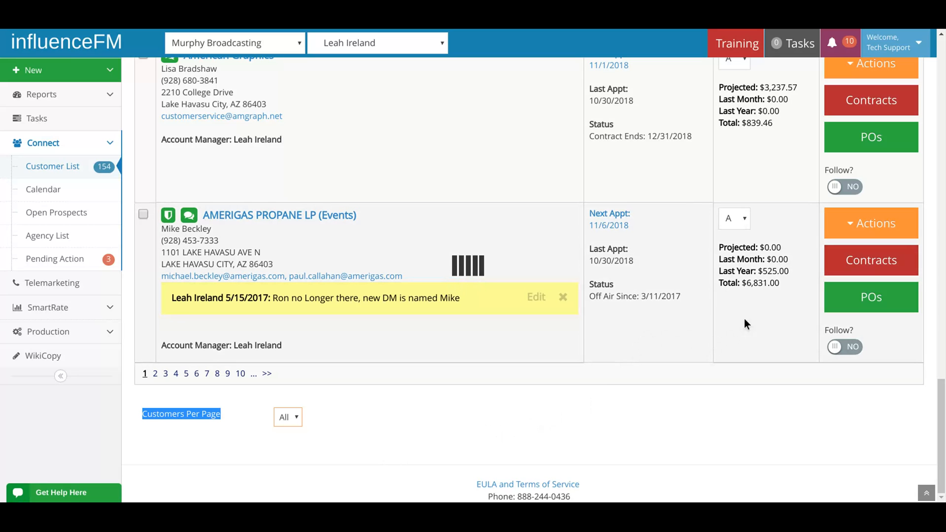
{"action": "scroll", "coordinate": [764, 232], "scroll_direction": "up", "scroll_amount": 1}
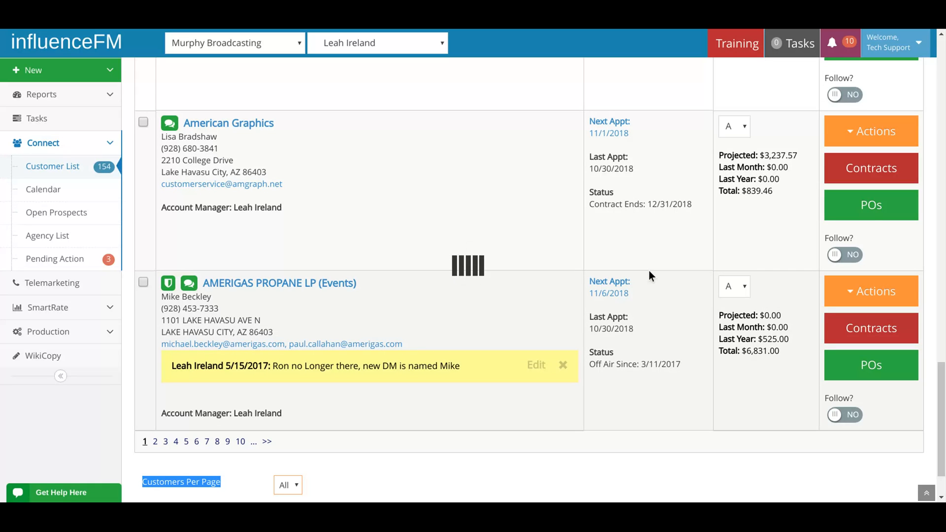
{"action": "scroll", "coordinate": [649, 271], "scroll_direction": "up", "scroll_amount": 2}
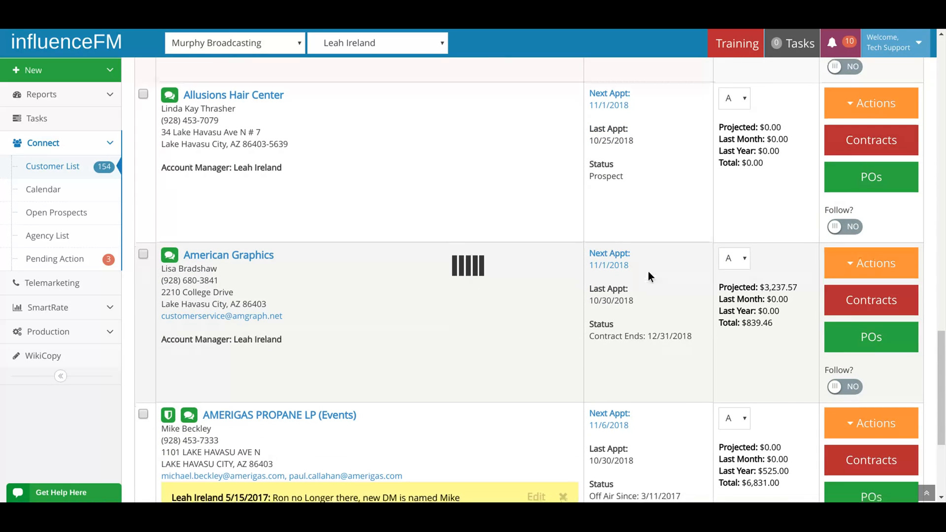
{"action": "scroll", "coordinate": [649, 271], "scroll_direction": "down", "scroll_amount": 3}
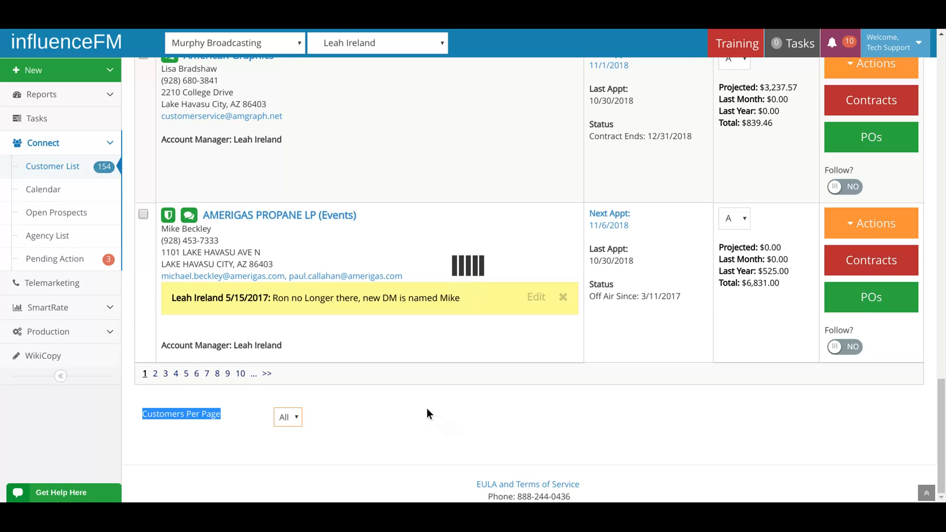
{"action": "scroll", "coordinate": [388, 356], "scroll_direction": "up", "scroll_amount": 8}
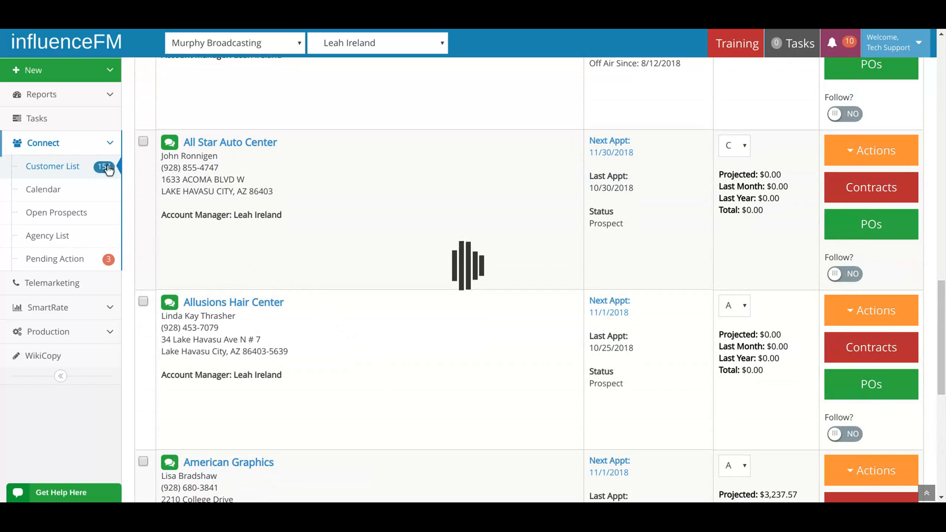
{"action": "scroll", "coordinate": [300, 207], "scroll_direction": "up", "scroll_amount": 6}
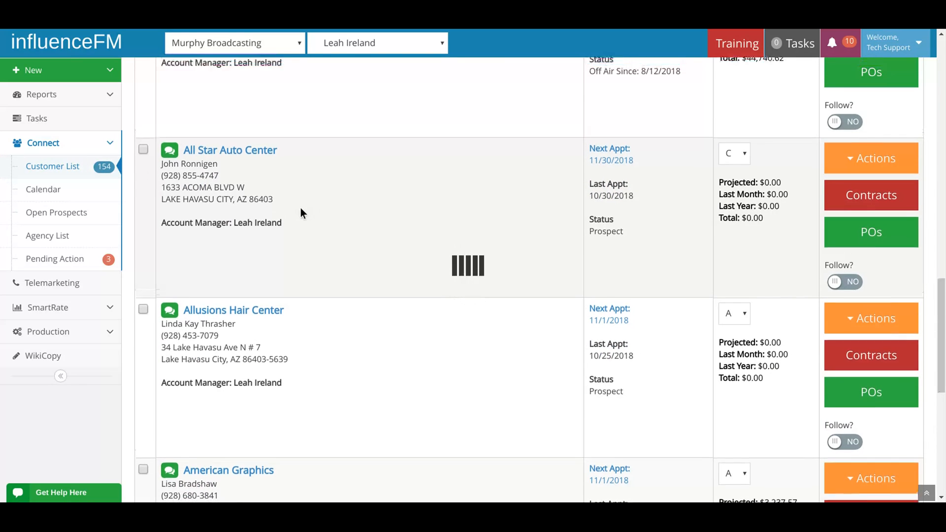
Select all customers at once from the header of the customer list.
{"action": "scroll", "coordinate": [304, 212], "scroll_direction": "up", "scroll_amount": 15}
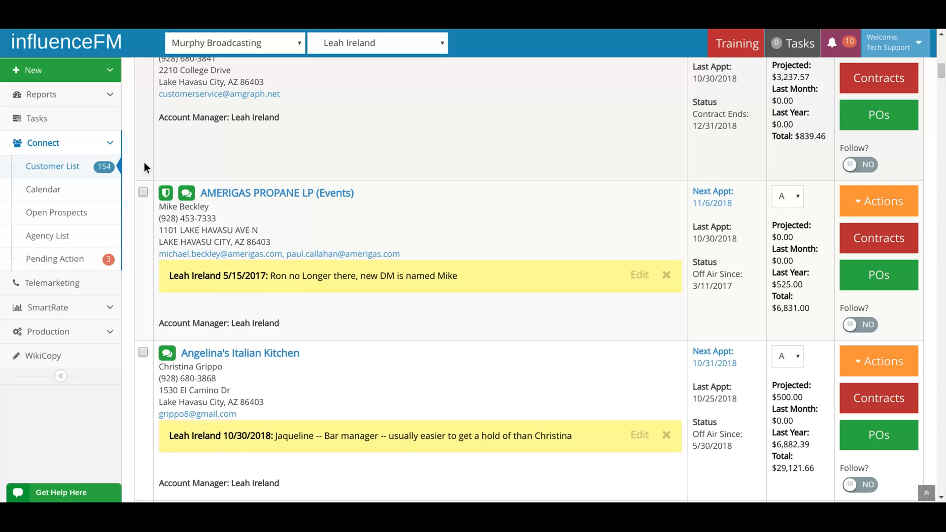
{"action": "scroll", "coordinate": [145, 165], "scroll_direction": "up", "scroll_amount": 6}
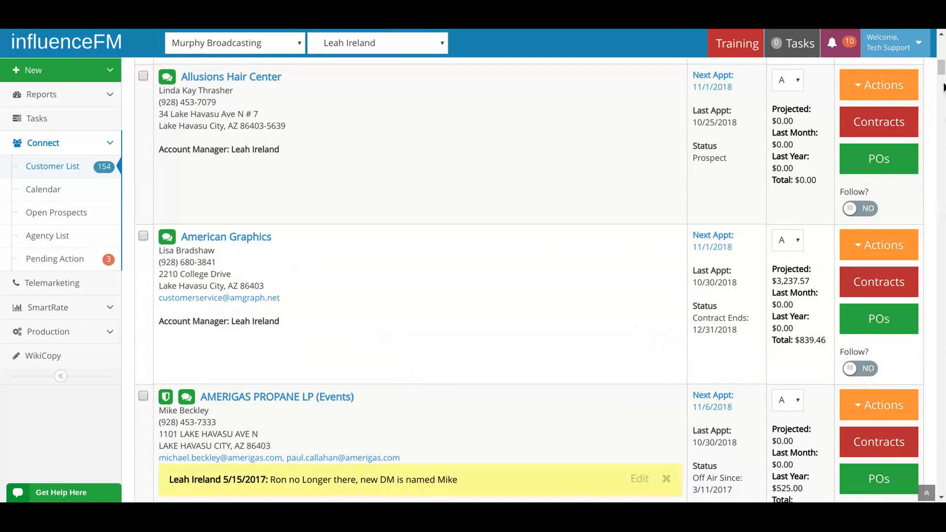
{"action": "left_click_drag", "start_coordinate": [942, 68], "coordinate": [941, 45]}
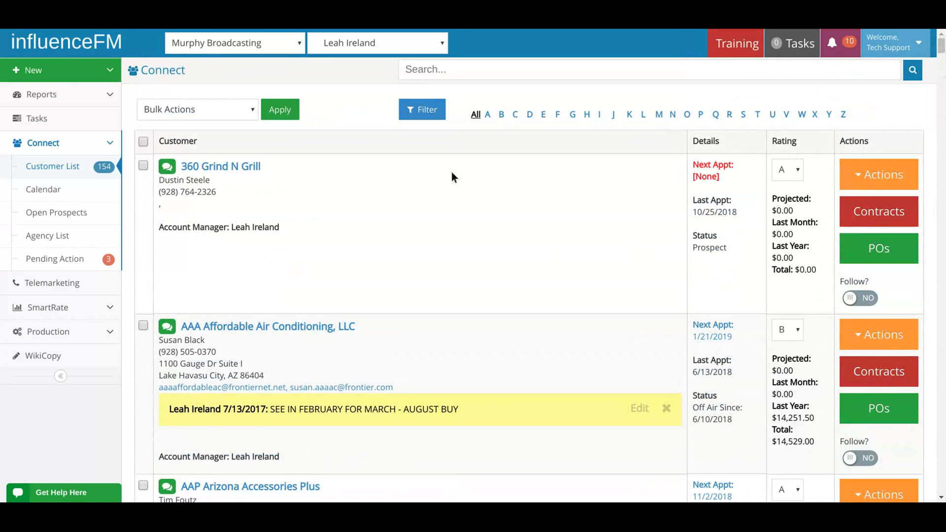
{"action": "left_click", "coordinate": [144, 143]}
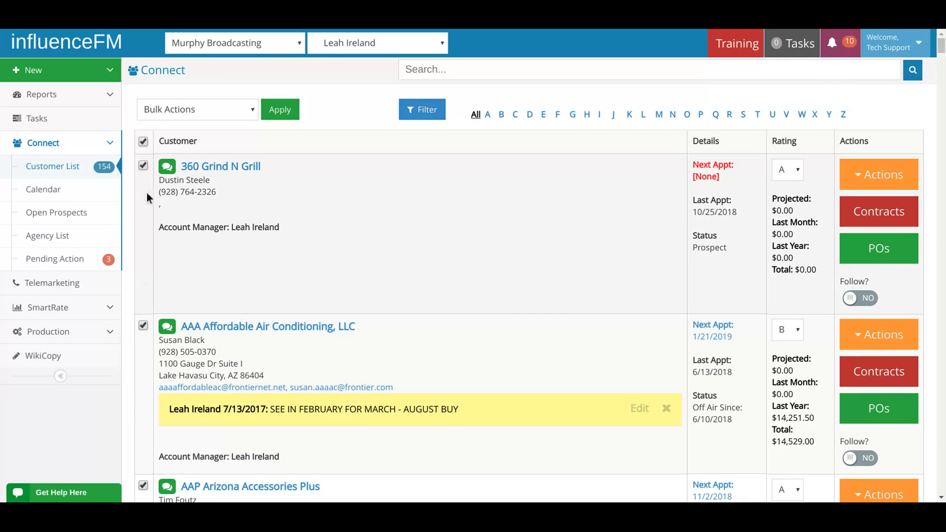
{"action": "left_click", "coordinate": [143, 142]}
{"action": "left_click", "coordinate": [144, 142]}
View the bulk actions offered for the selected customers, and briefly open and close the help chat.
{"action": "left_click", "coordinate": [206, 111]}
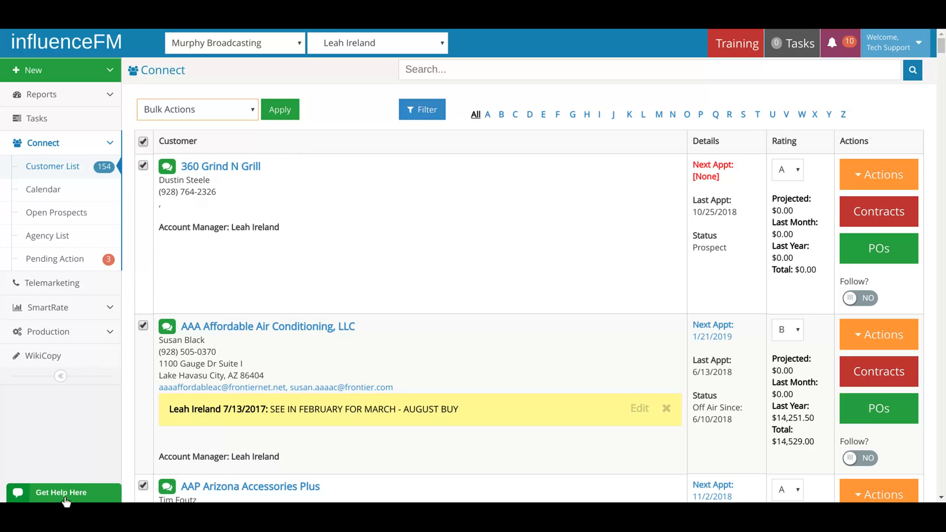
{"action": "left_click", "coordinate": [56, 499]}
{"action": "left_click", "coordinate": [222, 225]}
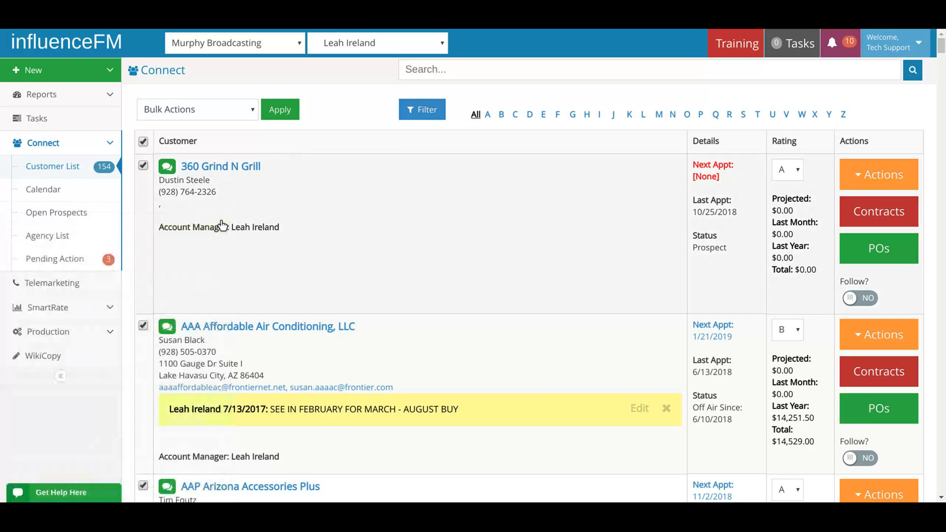
Apply the Print bulk action to all selected customers.
{"action": "left_click", "coordinate": [213, 110]}
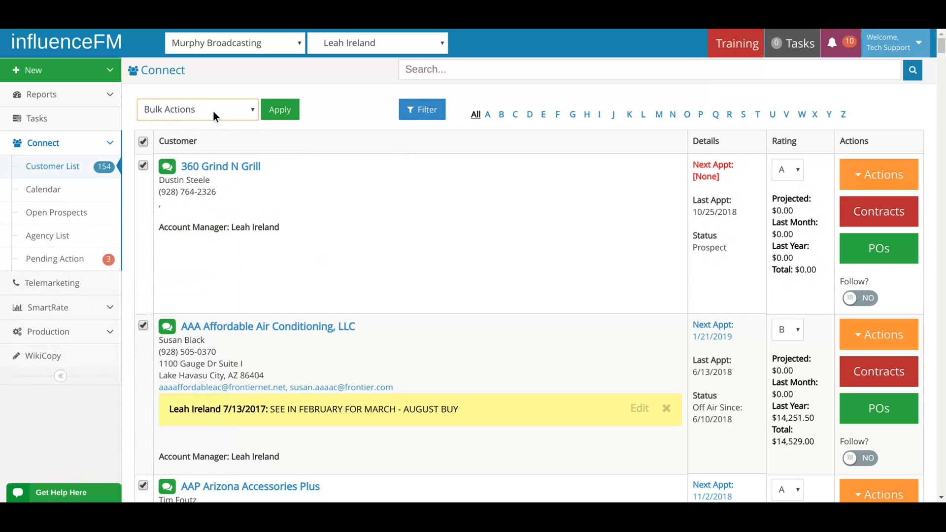
{"action": "left_click", "coordinate": [174, 140]}
{"action": "left_click", "coordinate": [286, 114]}
{"action": "left_click", "coordinate": [290, 116]}
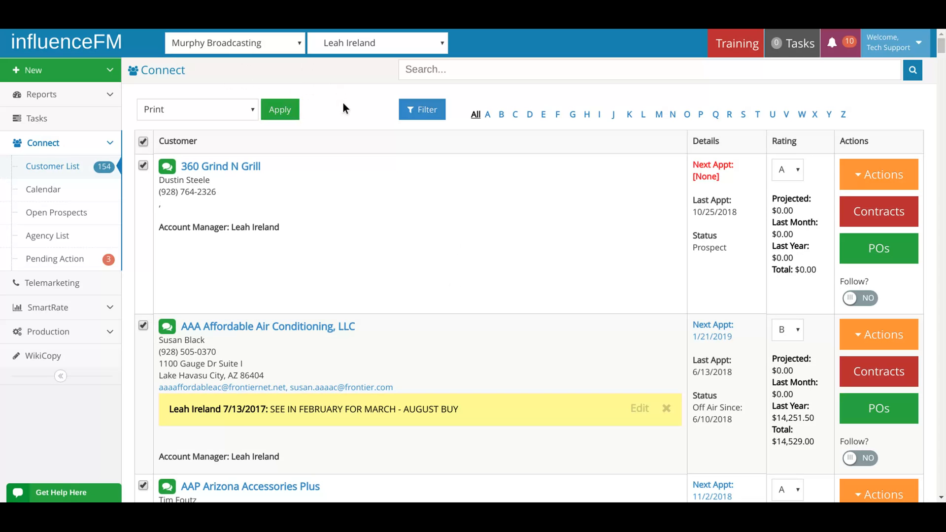
Open the support chat form for contacting sales or tech support.
{"action": "left_click", "coordinate": [105, 497]}
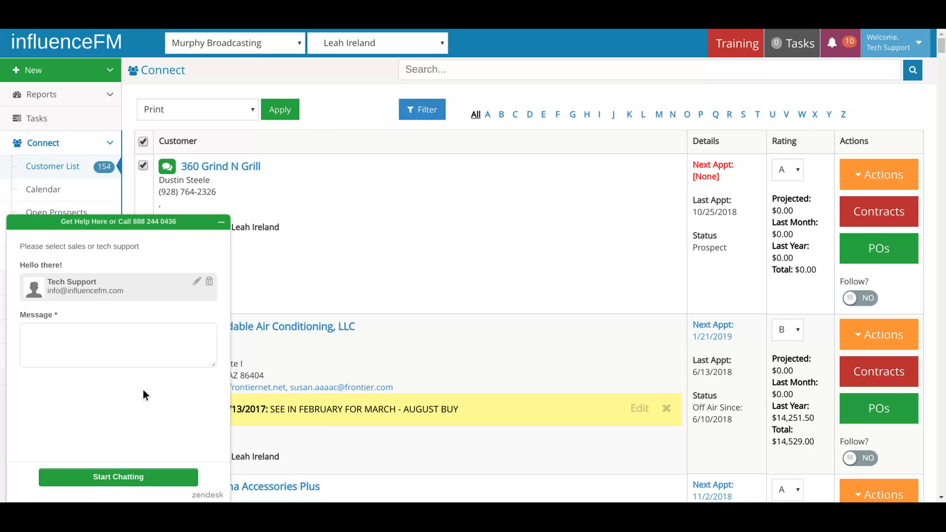